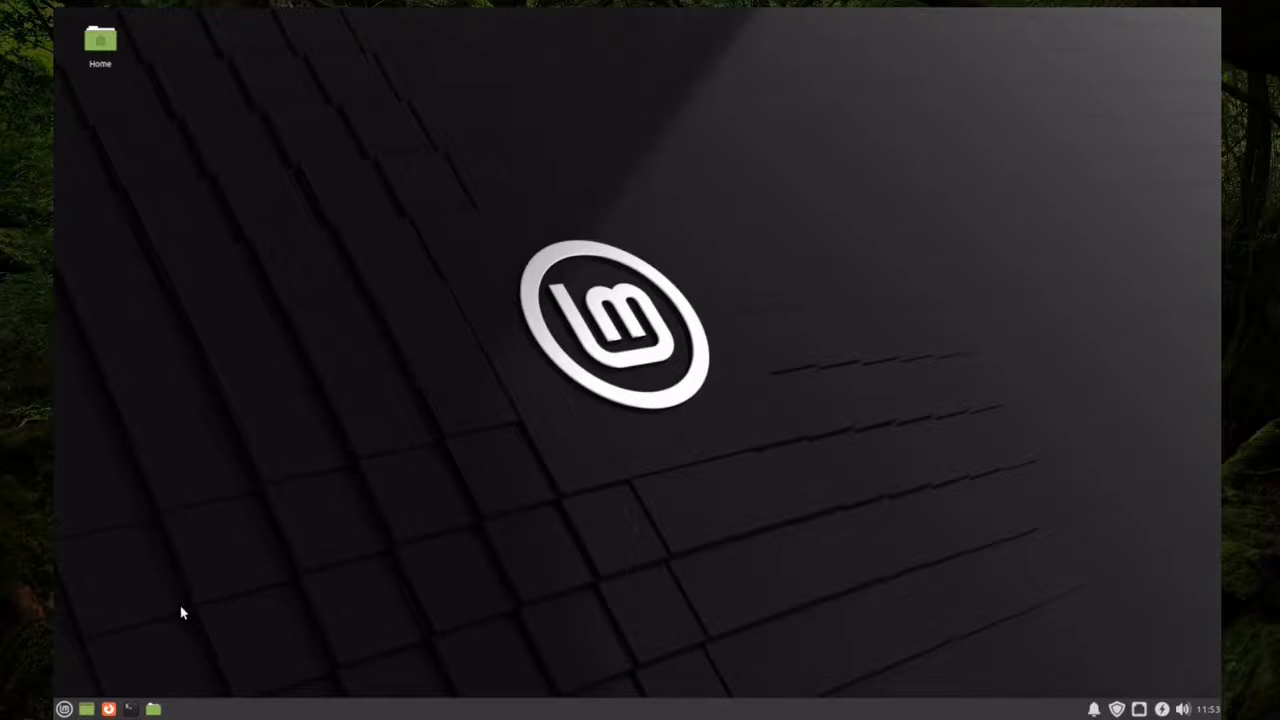
Open Firefox and go to its Privacy & Security settings
{"action": "left_click", "coordinate": [110, 709]}
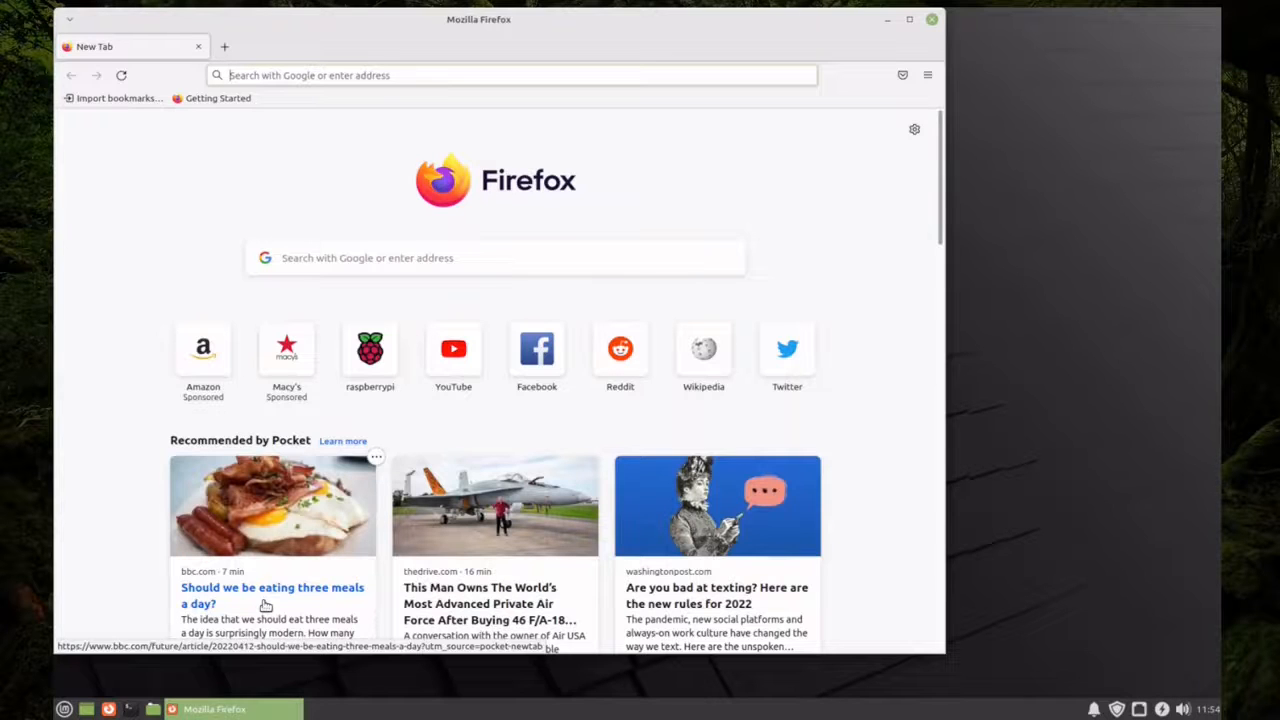
{"action": "left_click", "coordinate": [928, 76]}
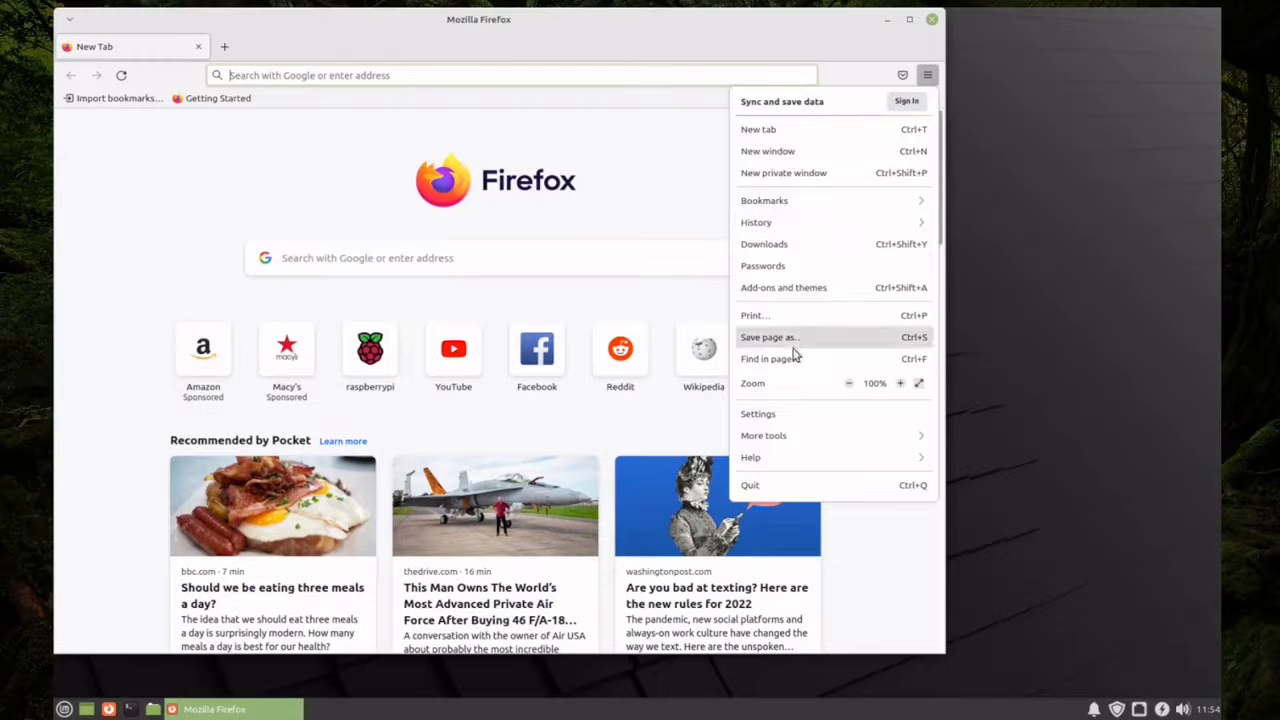
{"action": "left_click", "coordinate": [781, 413]}
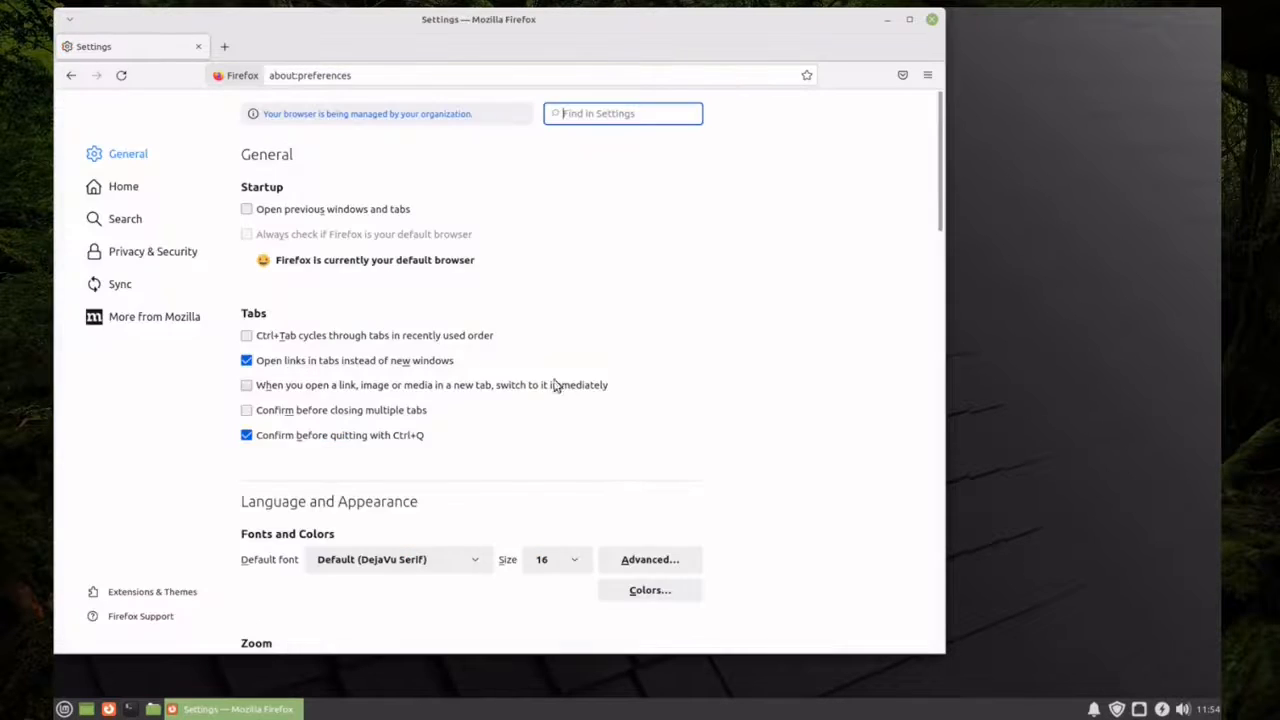
{"action": "left_click", "coordinate": [137, 255]}
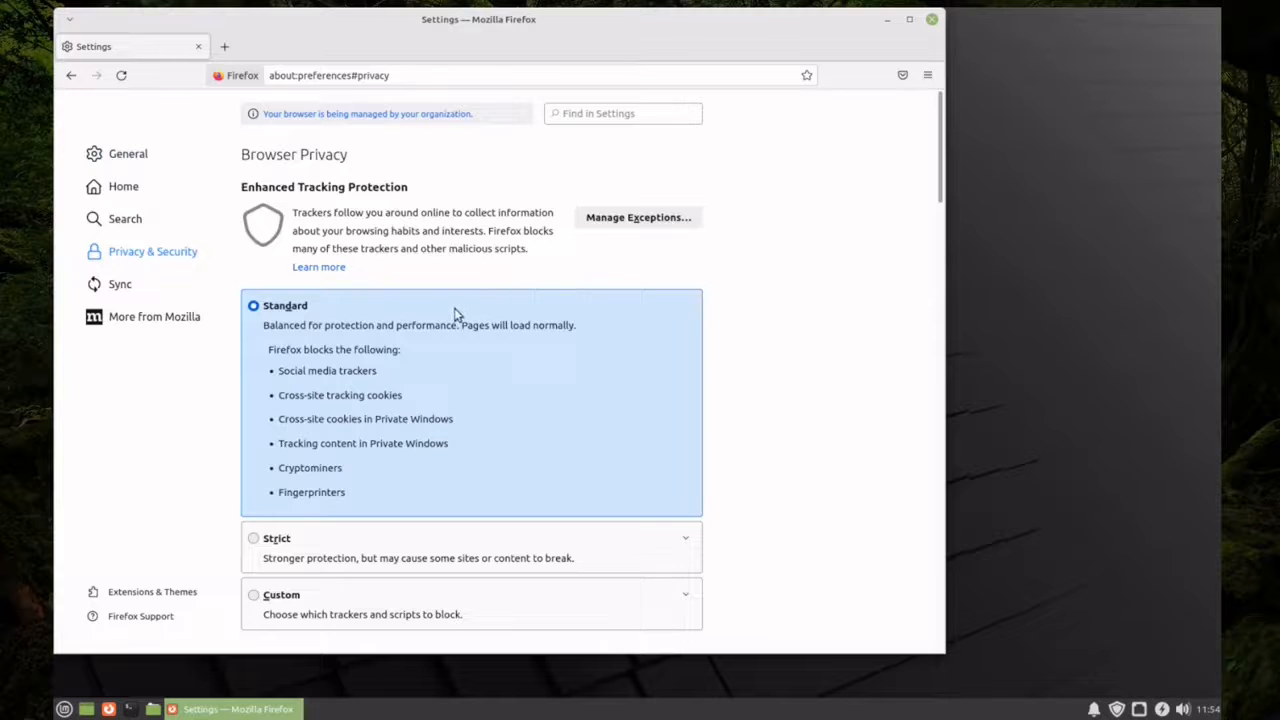
Disable sending technical and interaction data to Mozilla and disallow Firefox from installing and running studies
{"action": "scroll", "coordinate": [454, 317], "scroll_direction": "down", "scroll_amount": 5}
{"action": "scroll", "coordinate": [454, 311], "scroll_direction": "down", "scroll_amount": 15}
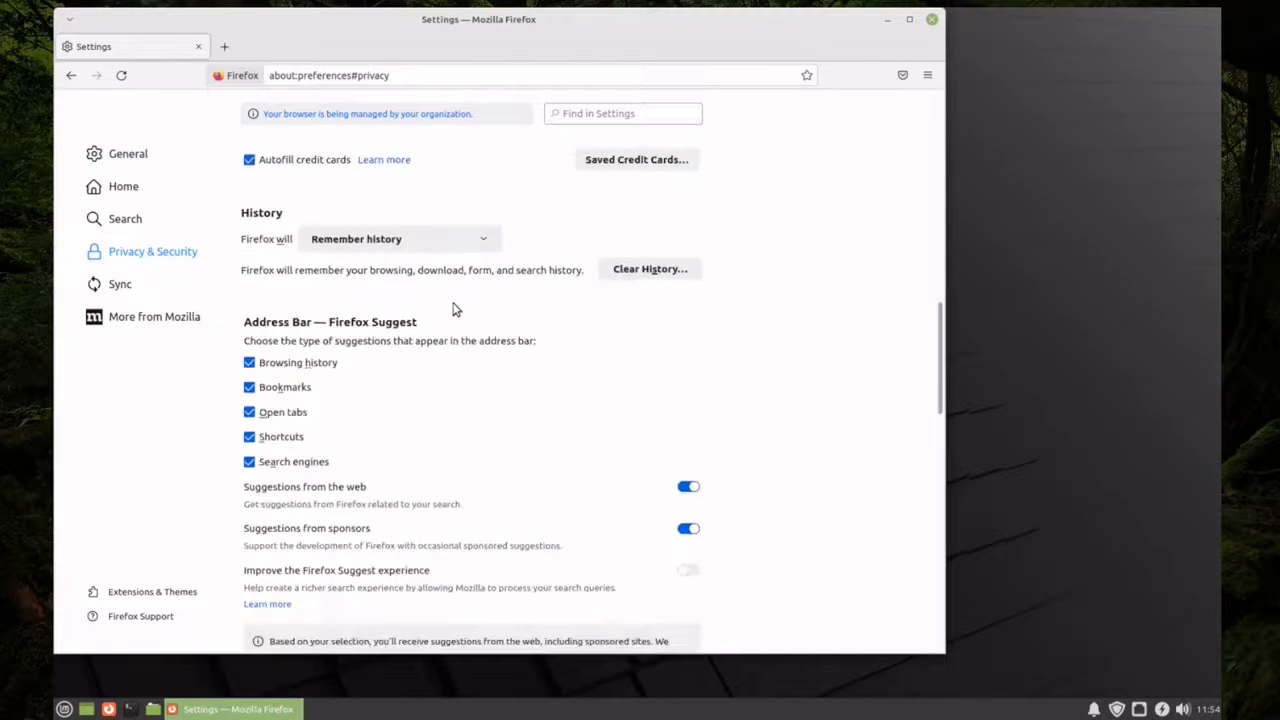
{"action": "scroll", "coordinate": [453, 307], "scroll_direction": "down", "scroll_amount": 8}
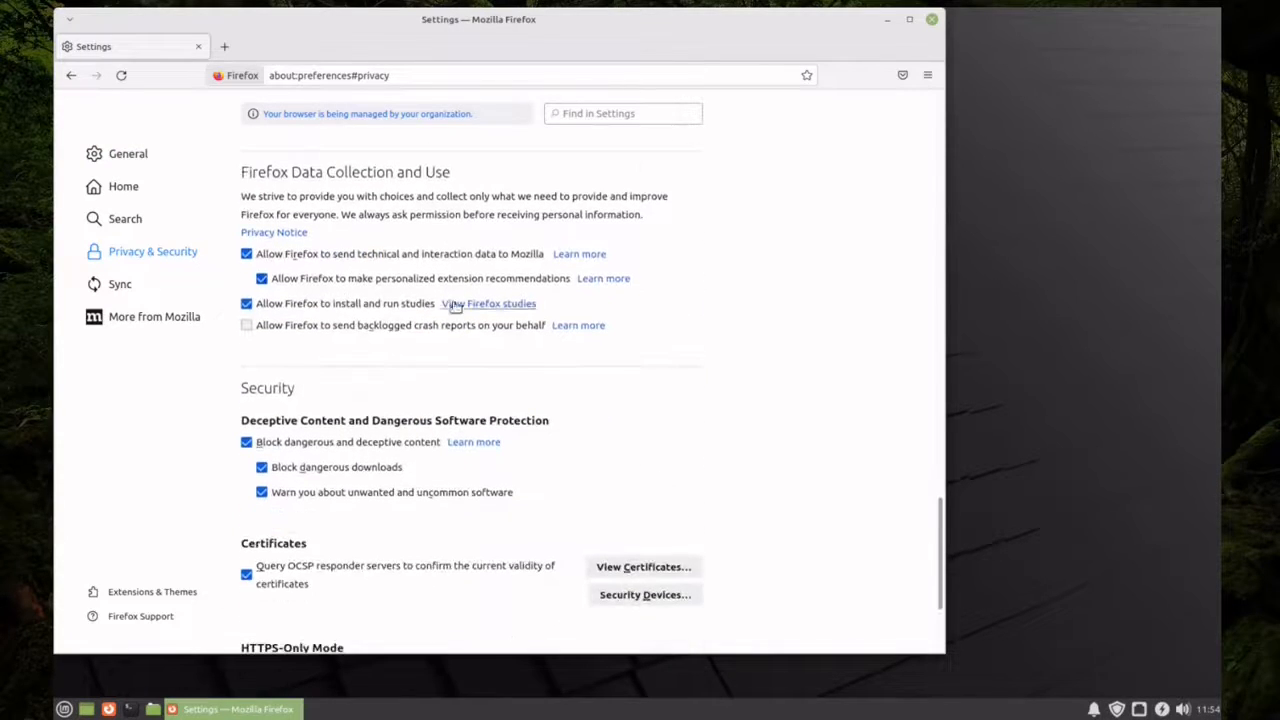
{"action": "triple_click", "coordinate": [249, 172]}
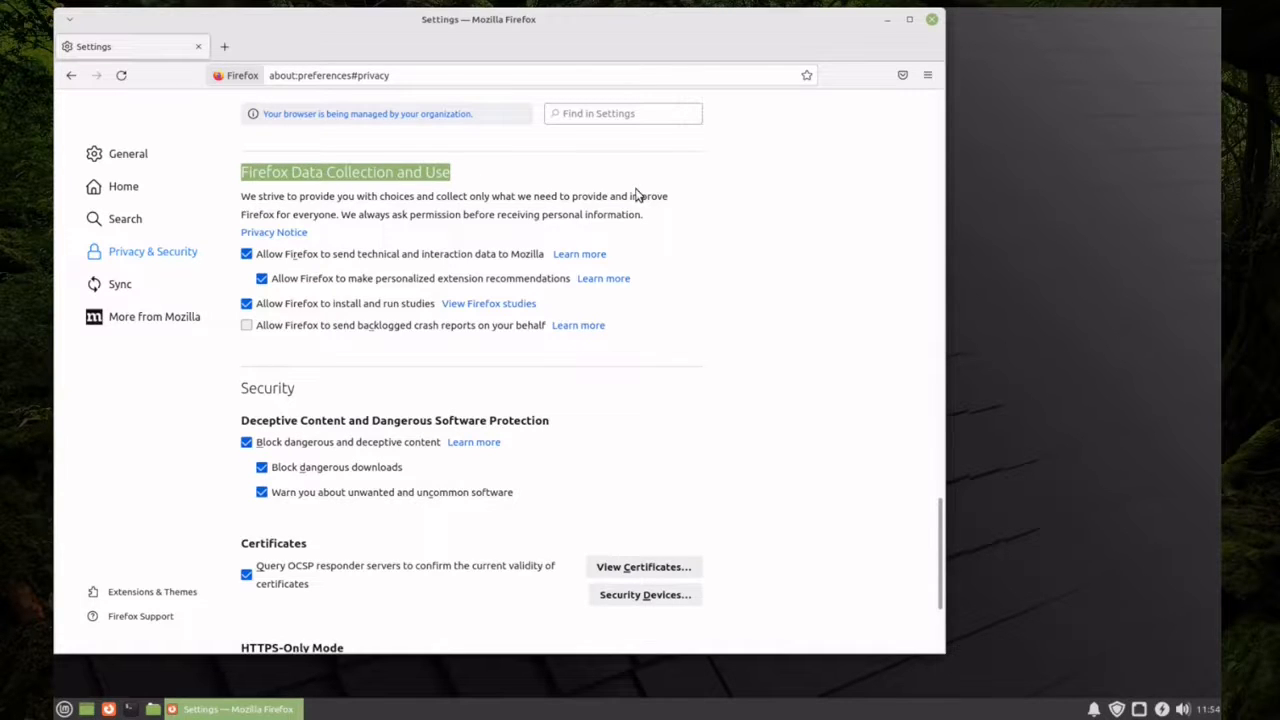
{"action": "left_click", "coordinate": [247, 255]}
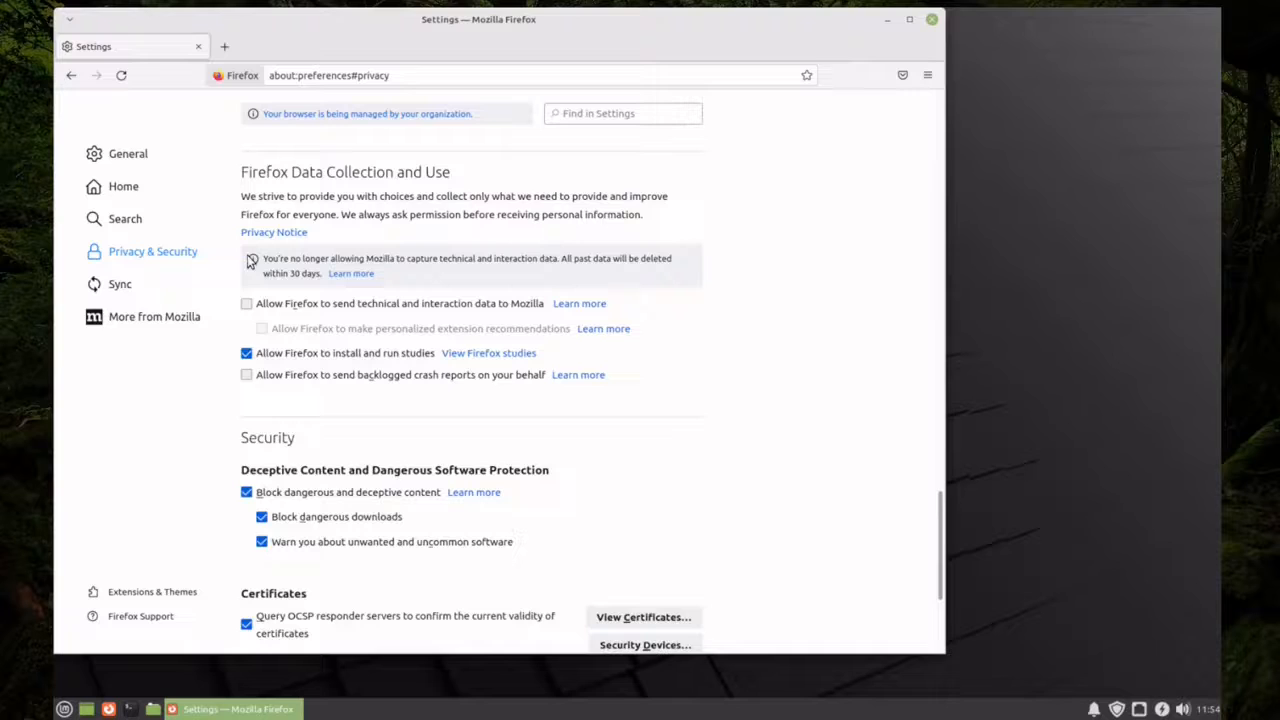
{"action": "left_click", "coordinate": [247, 355]}
Go to the raspberrypi.com website and open its Software page
{"action": "left_click", "coordinate": [309, 77]}
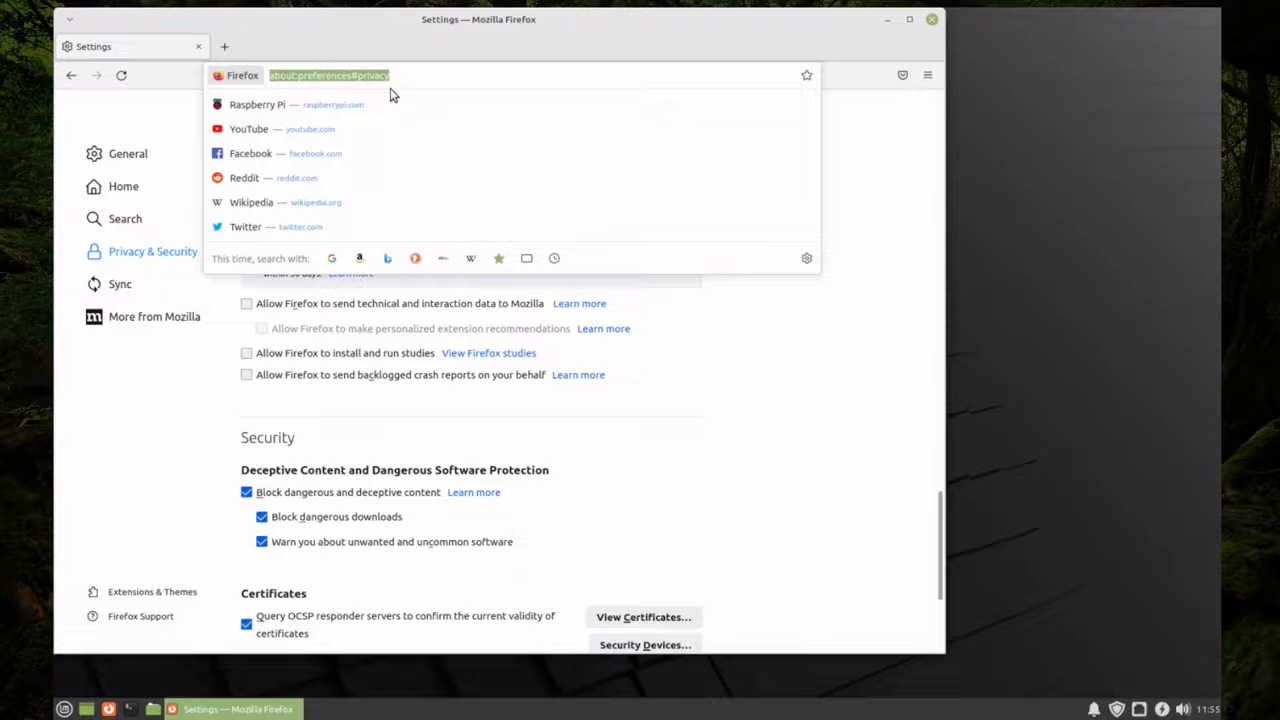
{"action": "type", "text": "raspberrypi.com/"}
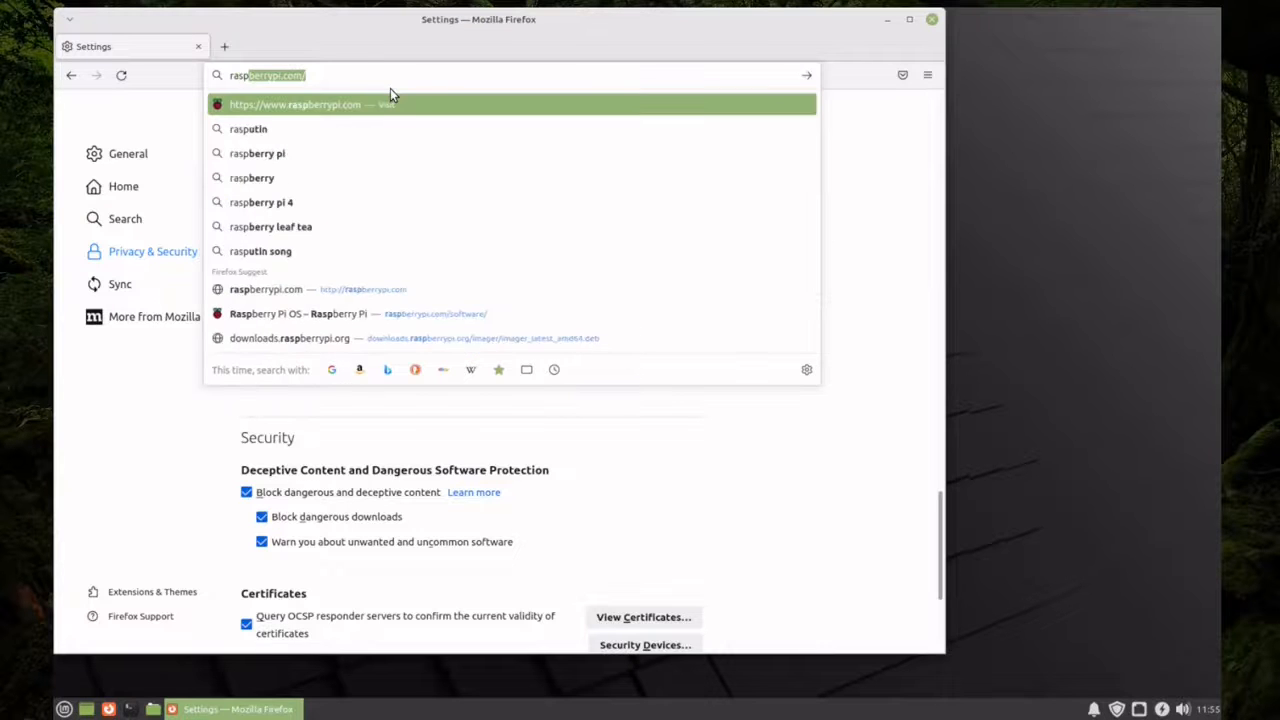
{"action": "key", "text": "Return"}
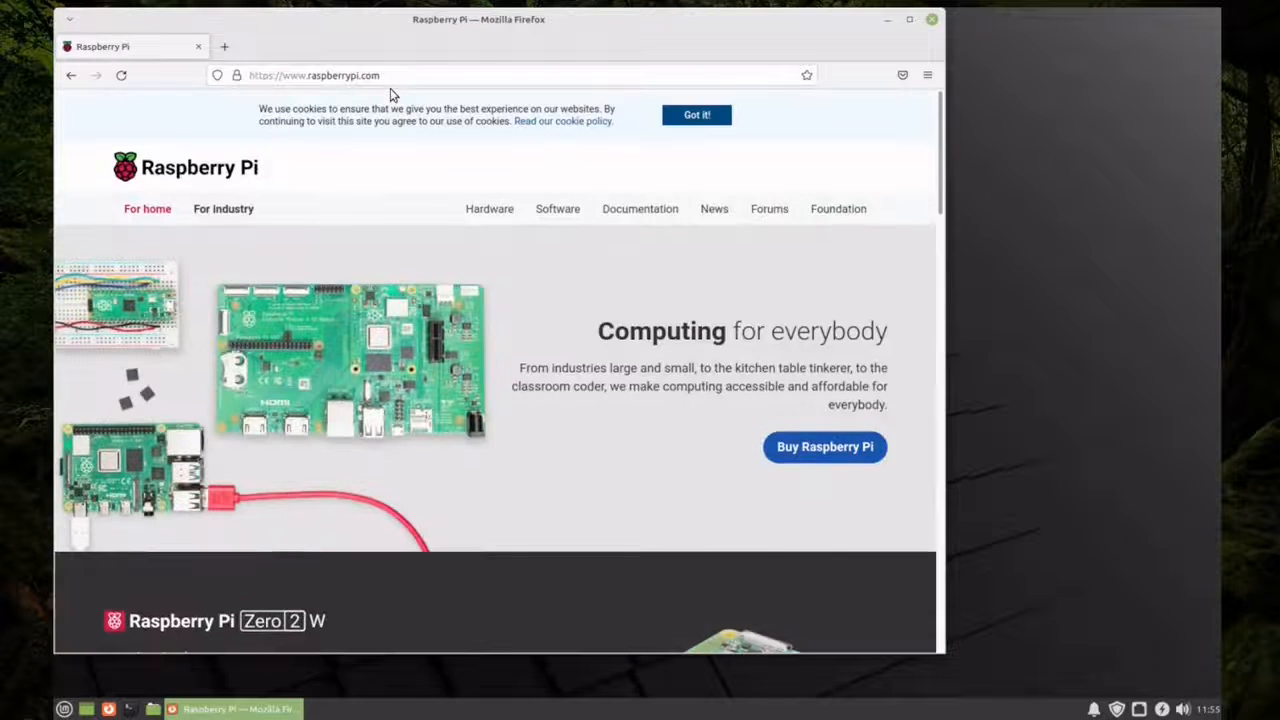
{"action": "left_click", "coordinate": [556, 217]}
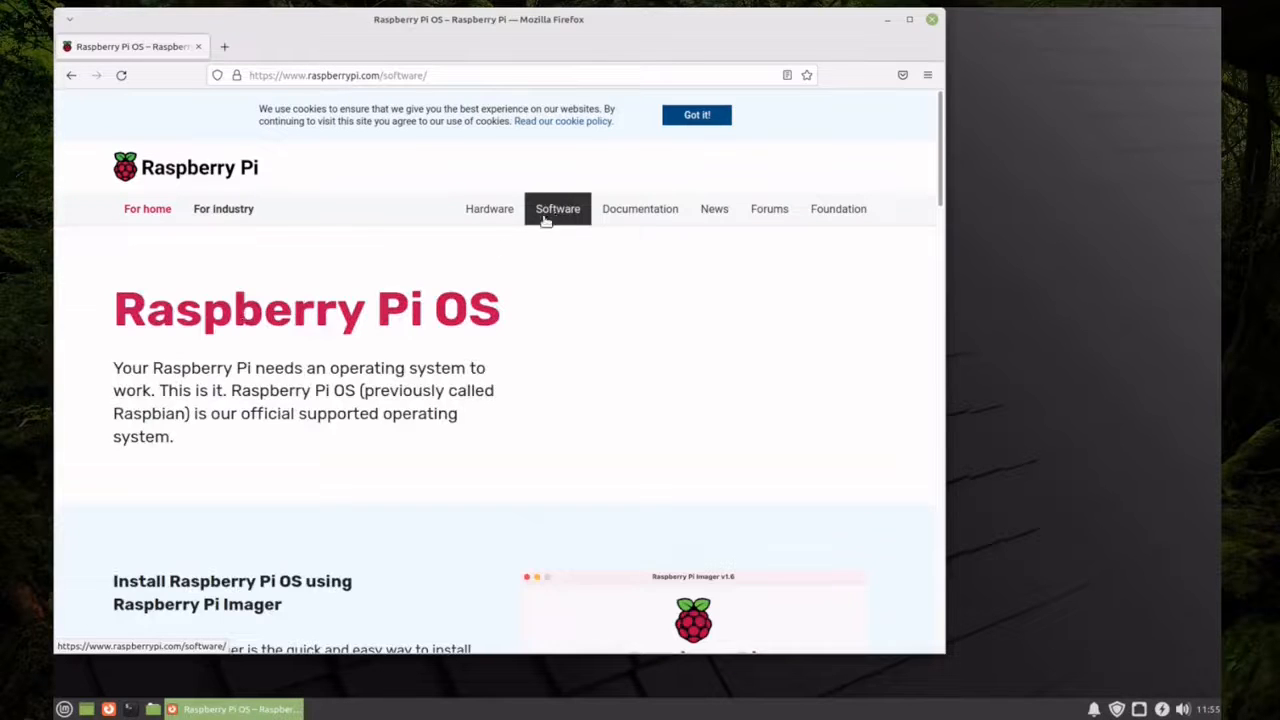
Download the Raspberry Pi Imager package for Ubuntu for x86 and close the browser
{"action": "scroll", "coordinate": [243, 335], "scroll_direction": "down", "scroll_amount": 5}
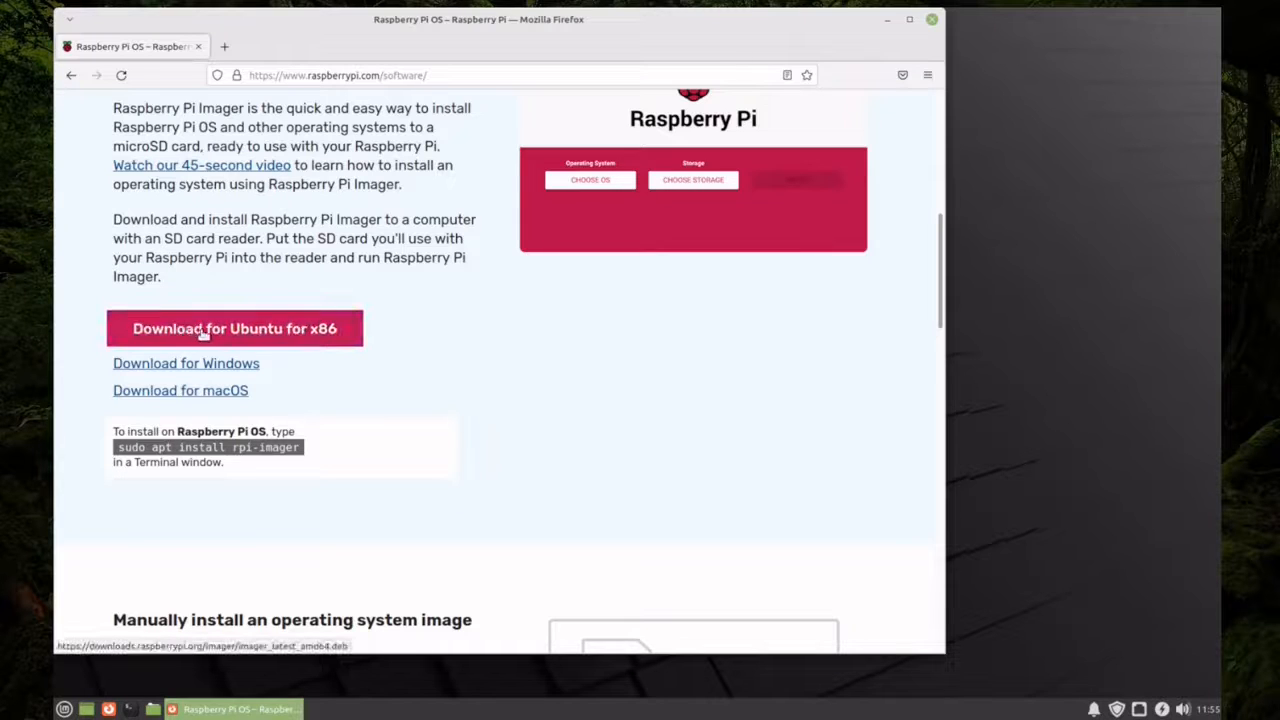
{"action": "left_click", "coordinate": [303, 335]}
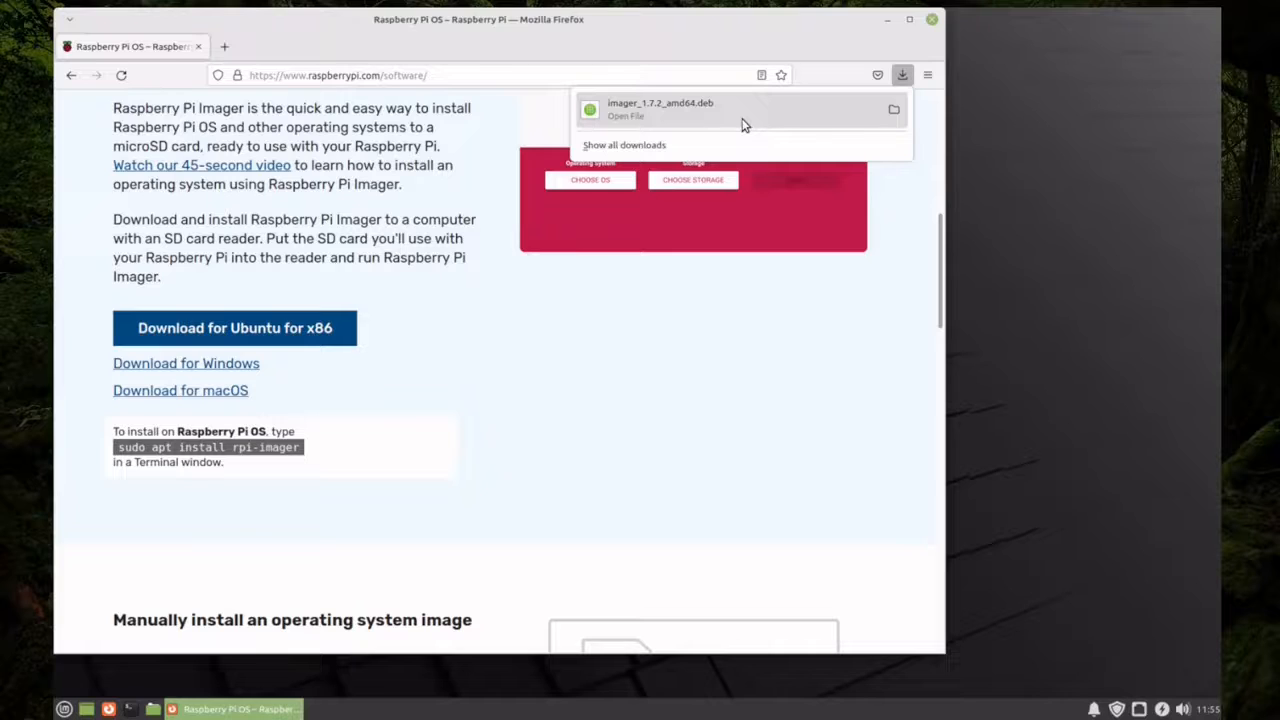
{"action": "left_click", "coordinate": [931, 20]}
{"action": "left_click", "coordinate": [931, 20]}
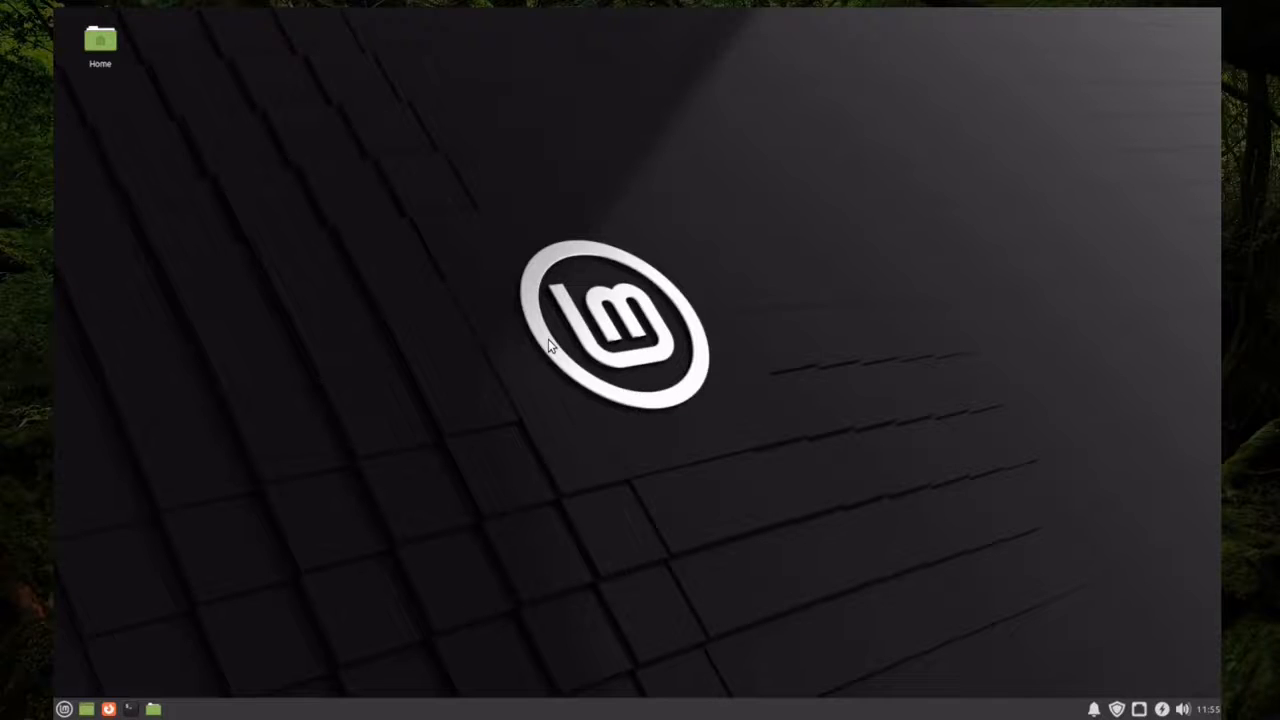
Open imager_1.7.2_amd64.deb from the Downloads folder in the package installer
{"action": "left_click", "coordinate": [154, 709]}
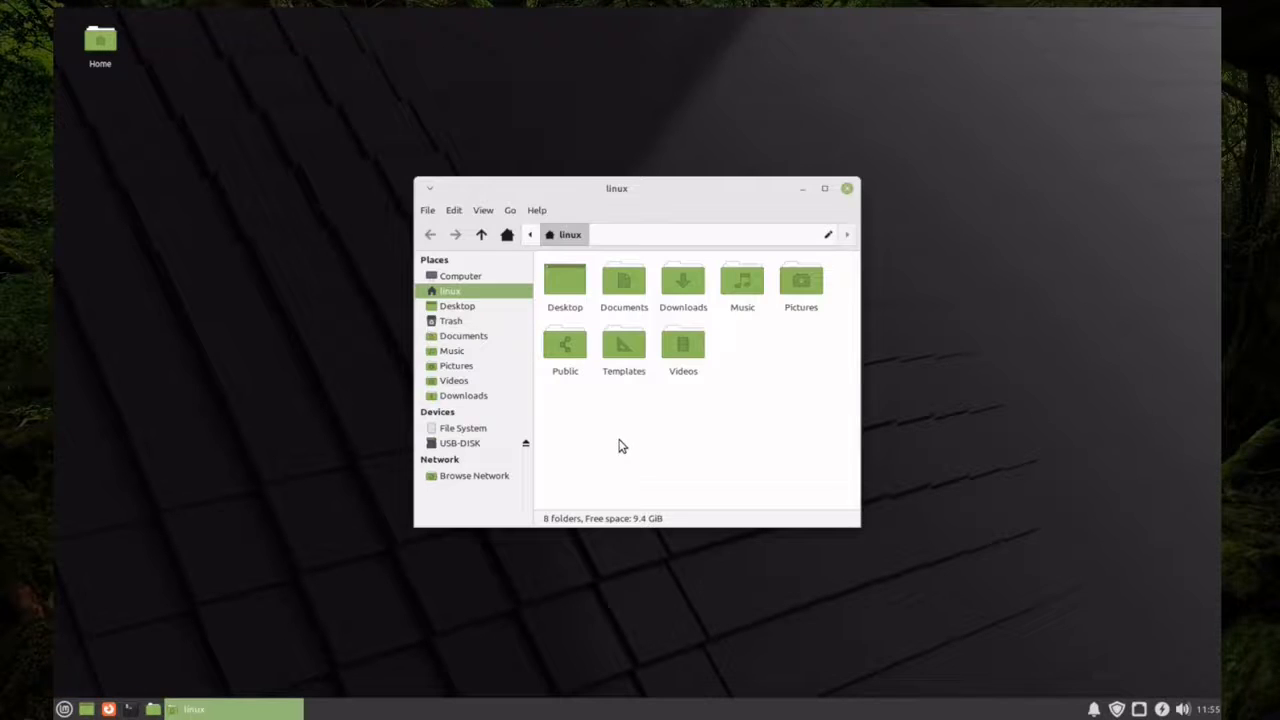
{"action": "left_click", "coordinate": [470, 397]}
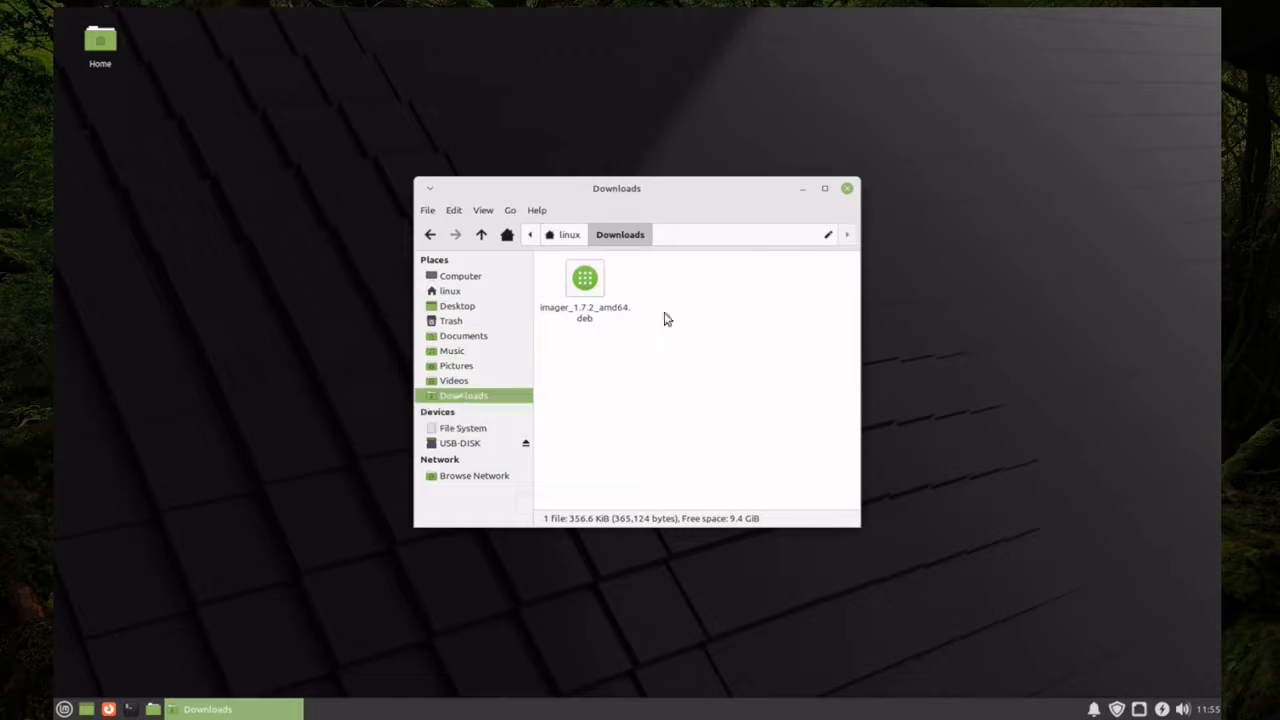
{"action": "left_click", "coordinate": [594, 284]}
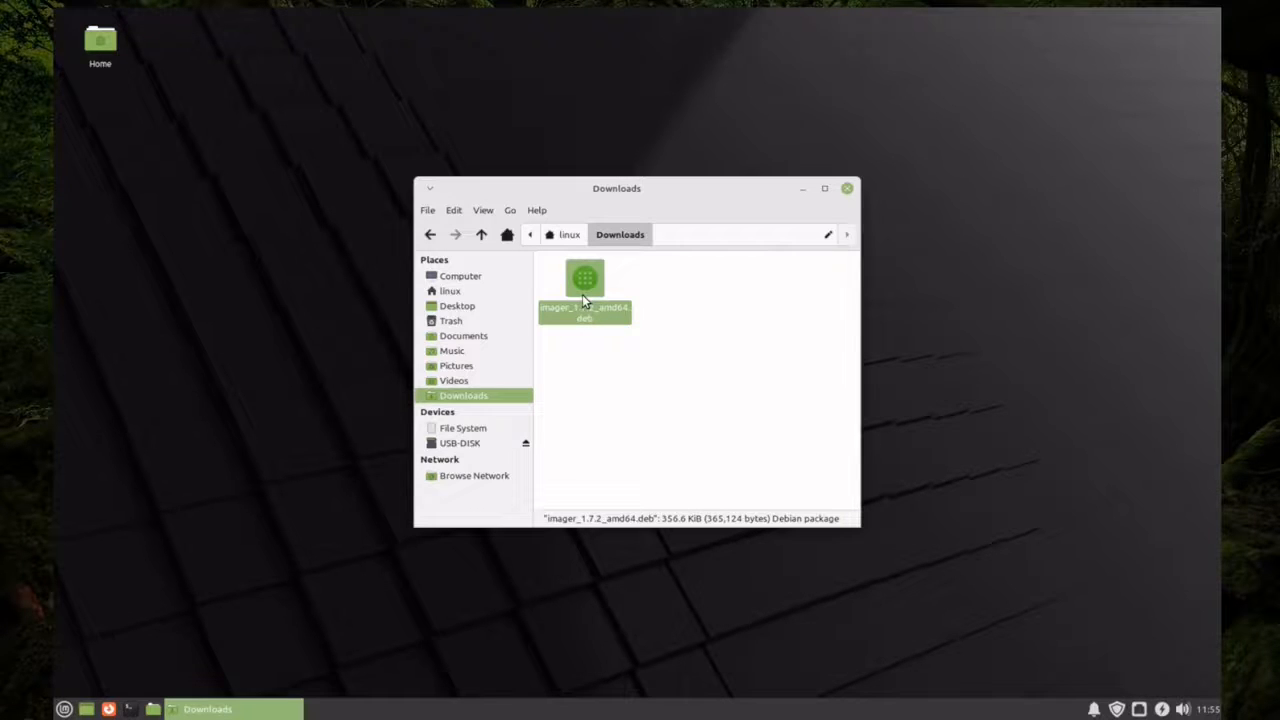
{"action": "double_click", "coordinate": [582, 294]}
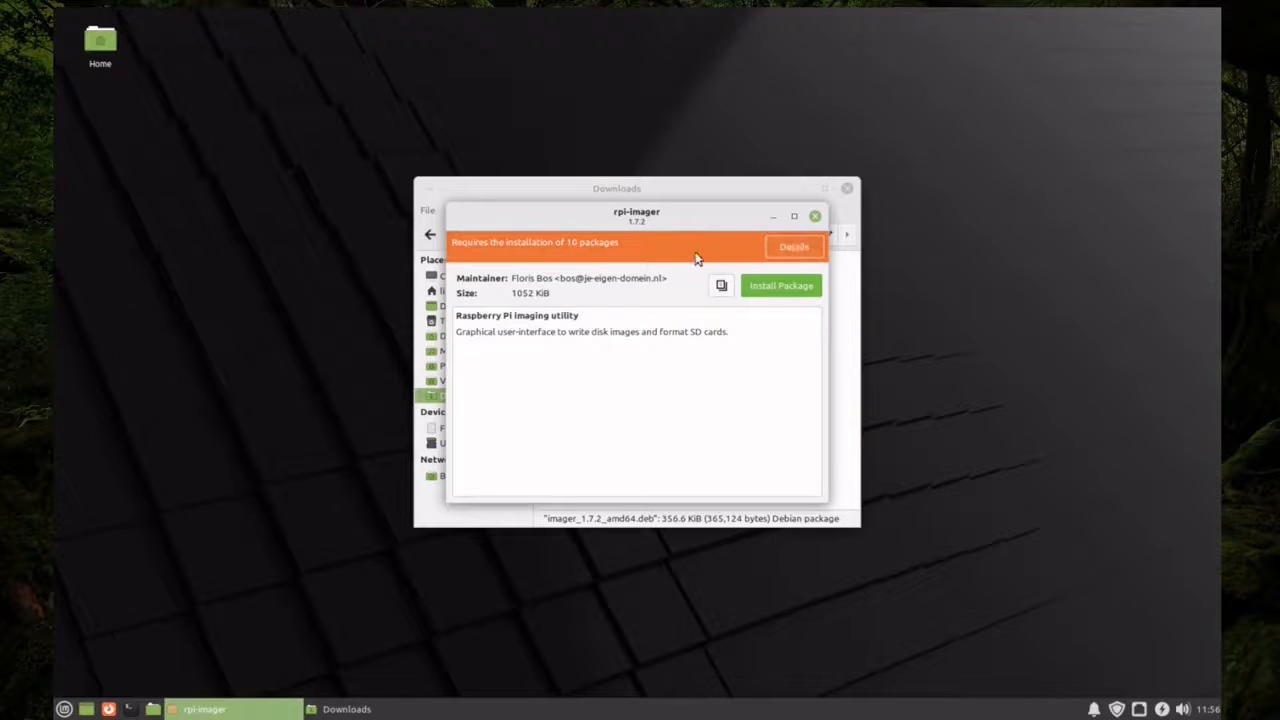
Install the rpi-imager package with its additional software, authenticating with the account password, and close the installer
{"action": "left_click", "coordinate": [771, 286]}
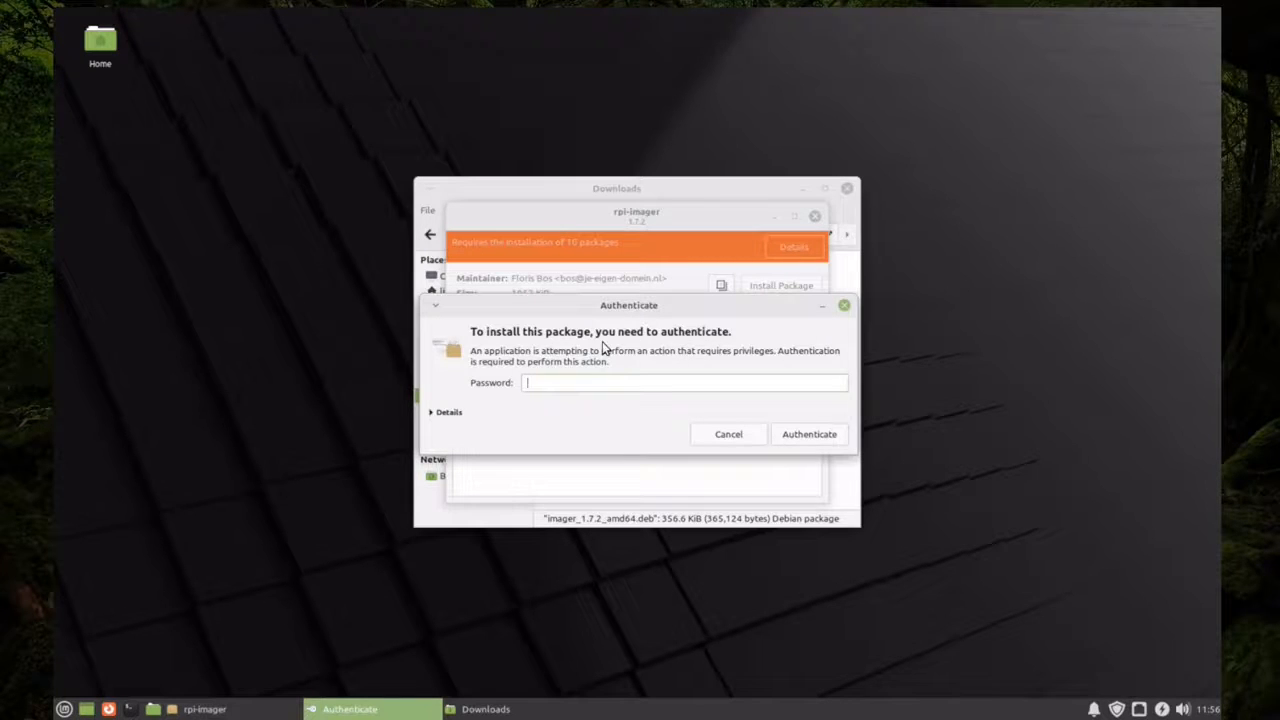
{"action": "type", "text": "••••••••••••"}
{"action": "key", "text": "Return"}
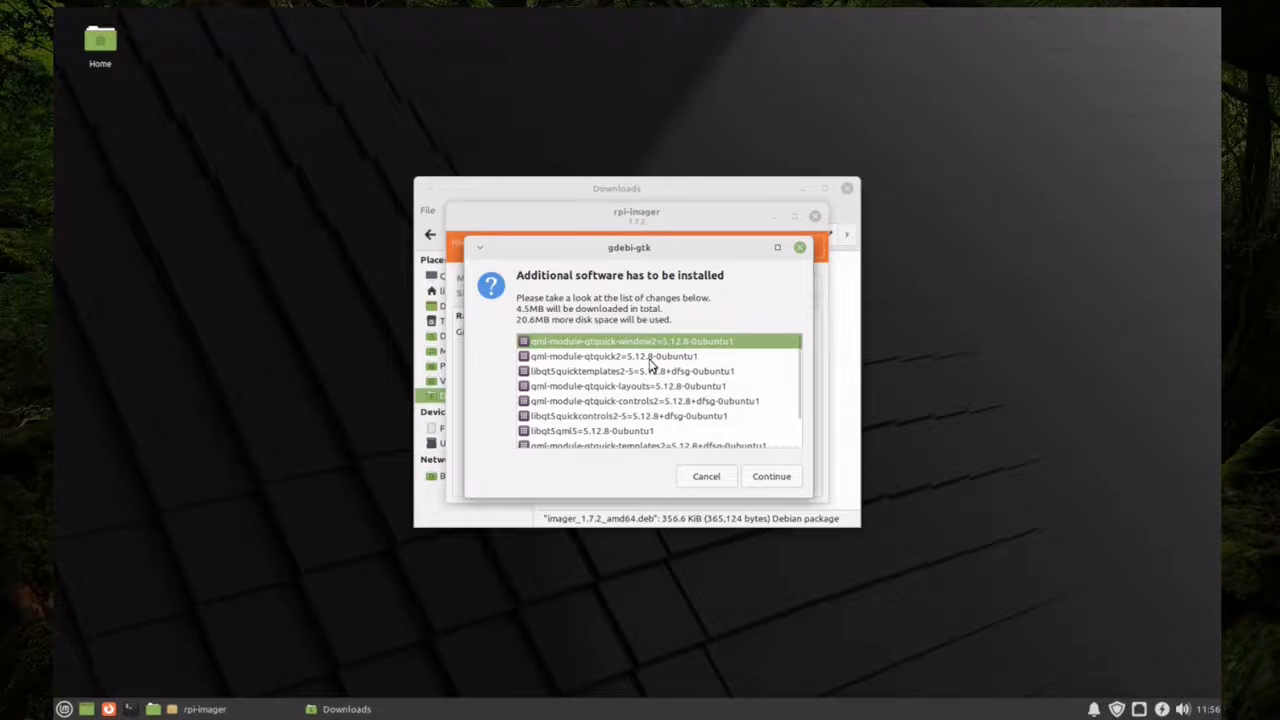
{"action": "left_click", "coordinate": [771, 478]}
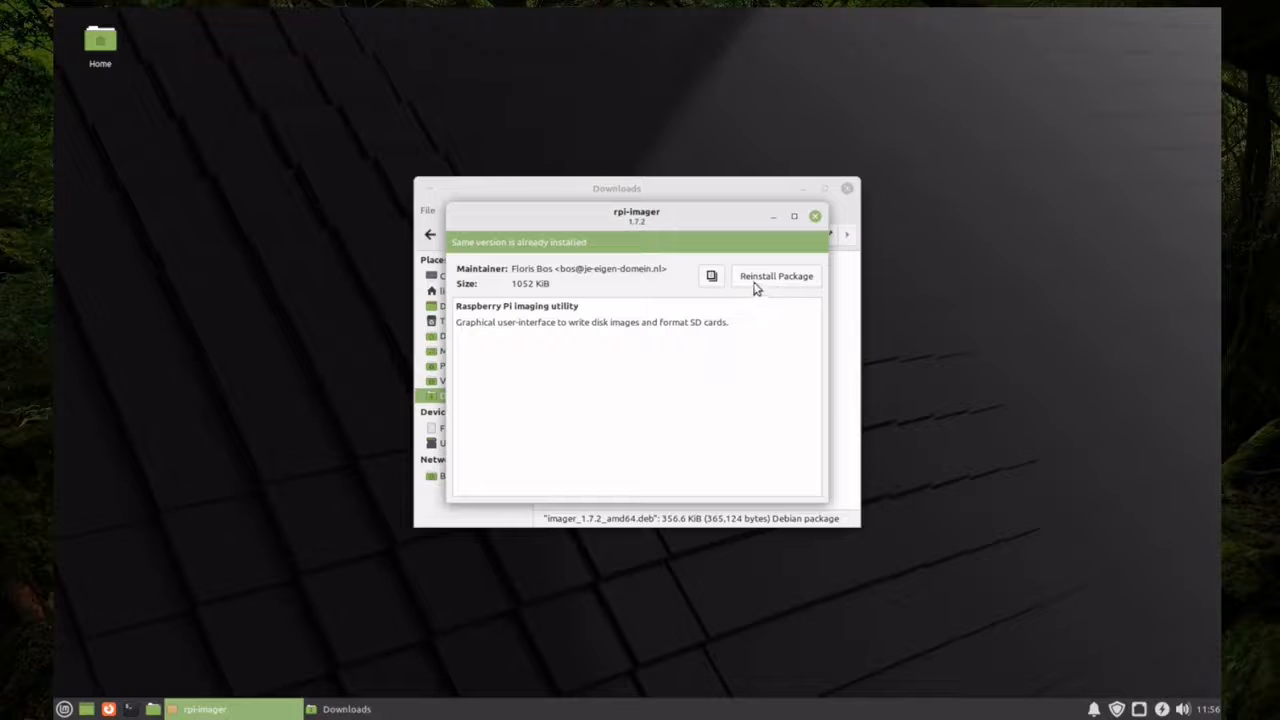
{"action": "left_click", "coordinate": [815, 216]}
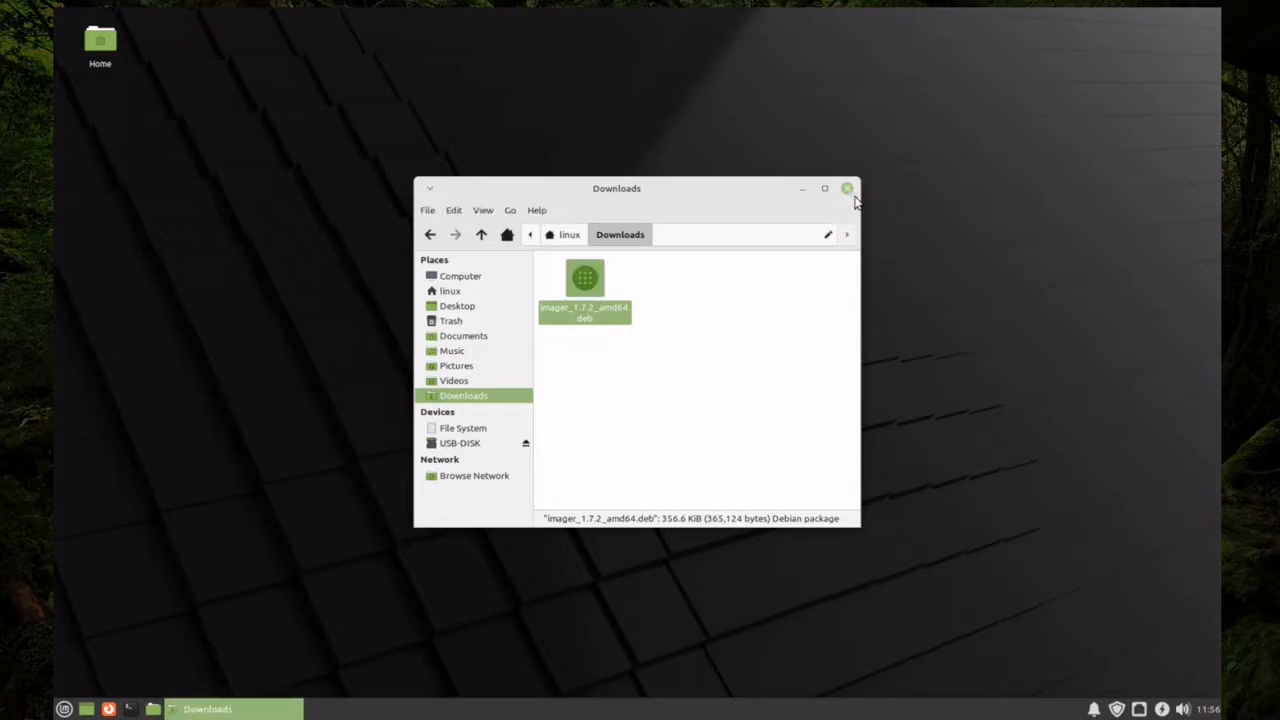
{"action": "right_click", "coordinate": [590, 283]}
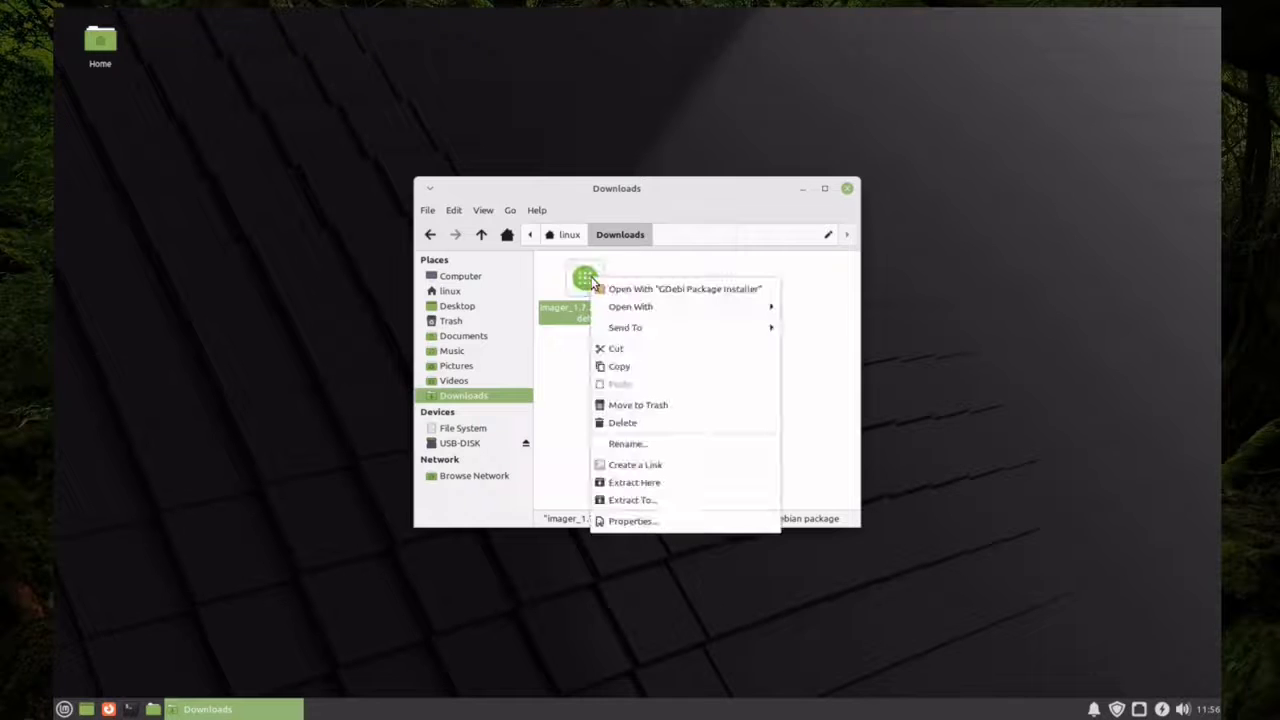
{"action": "left_click", "coordinate": [637, 419]}
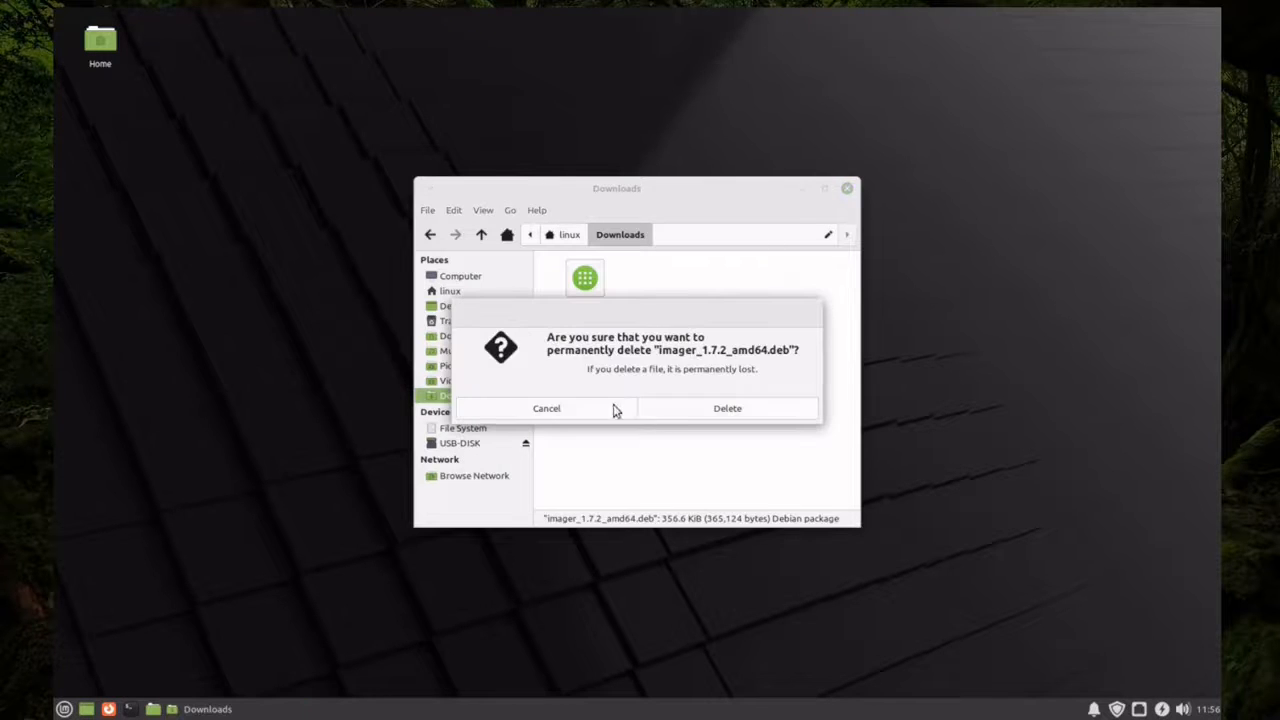
{"action": "left_click", "coordinate": [611, 409]}
Permanently delete imager_1.7.2_amd64.deb from the Downloads folder and close the file manager
{"action": "right_click", "coordinate": [588, 274]}
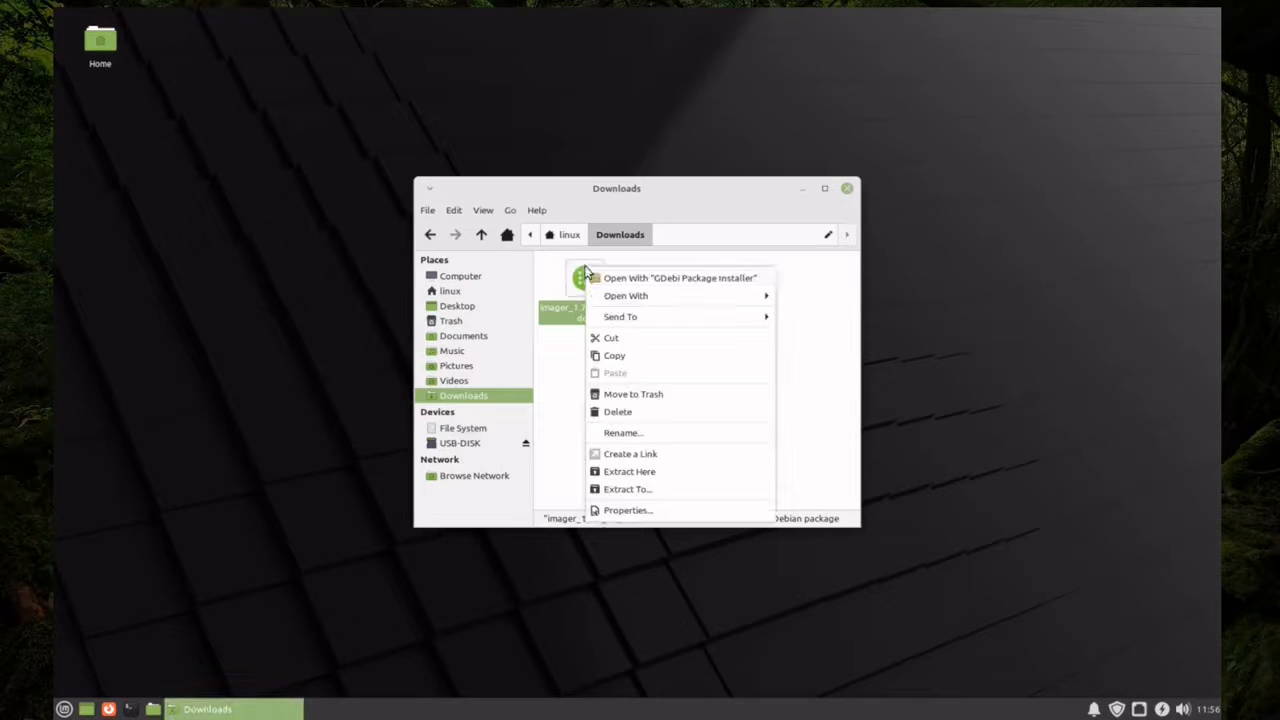
{"action": "left_click", "coordinate": [623, 418]}
{"action": "left_click", "coordinate": [703, 411]}
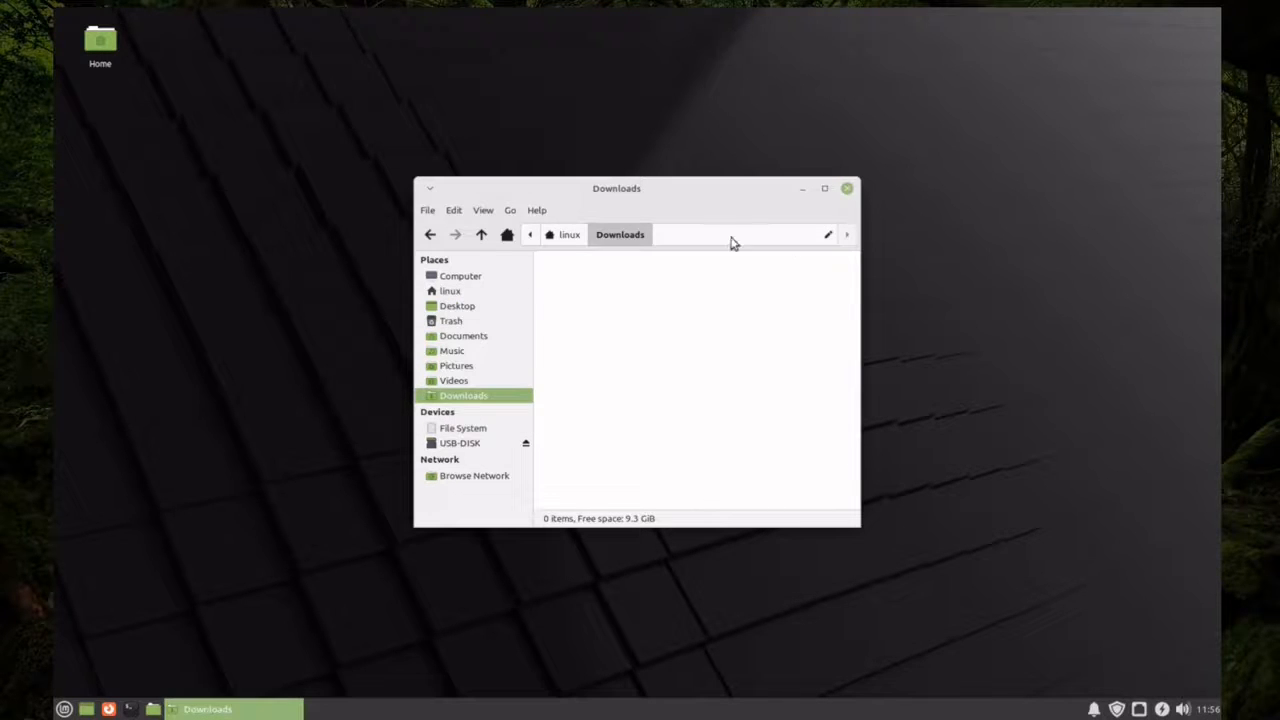
{"action": "left_click", "coordinate": [848, 189]}
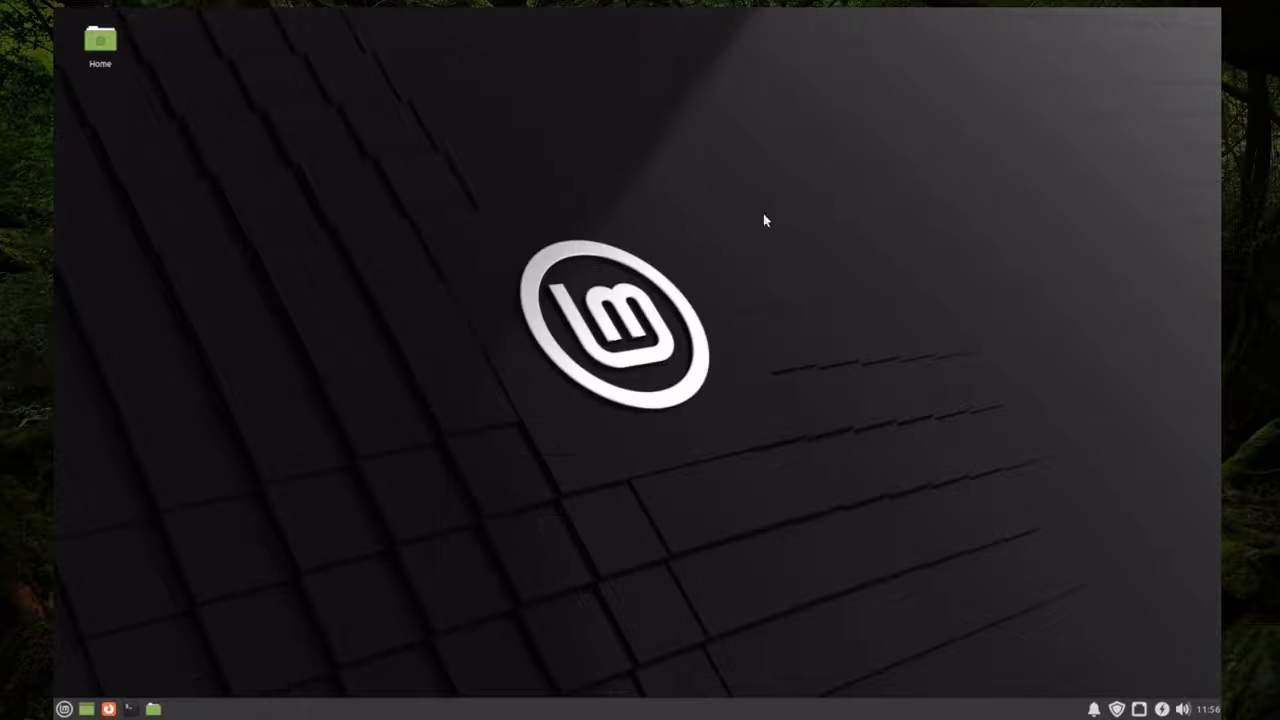
Search the installed applications for "imager" and launch Raspberry Pi Imager
{"action": "left_click", "coordinate": [64, 710]}
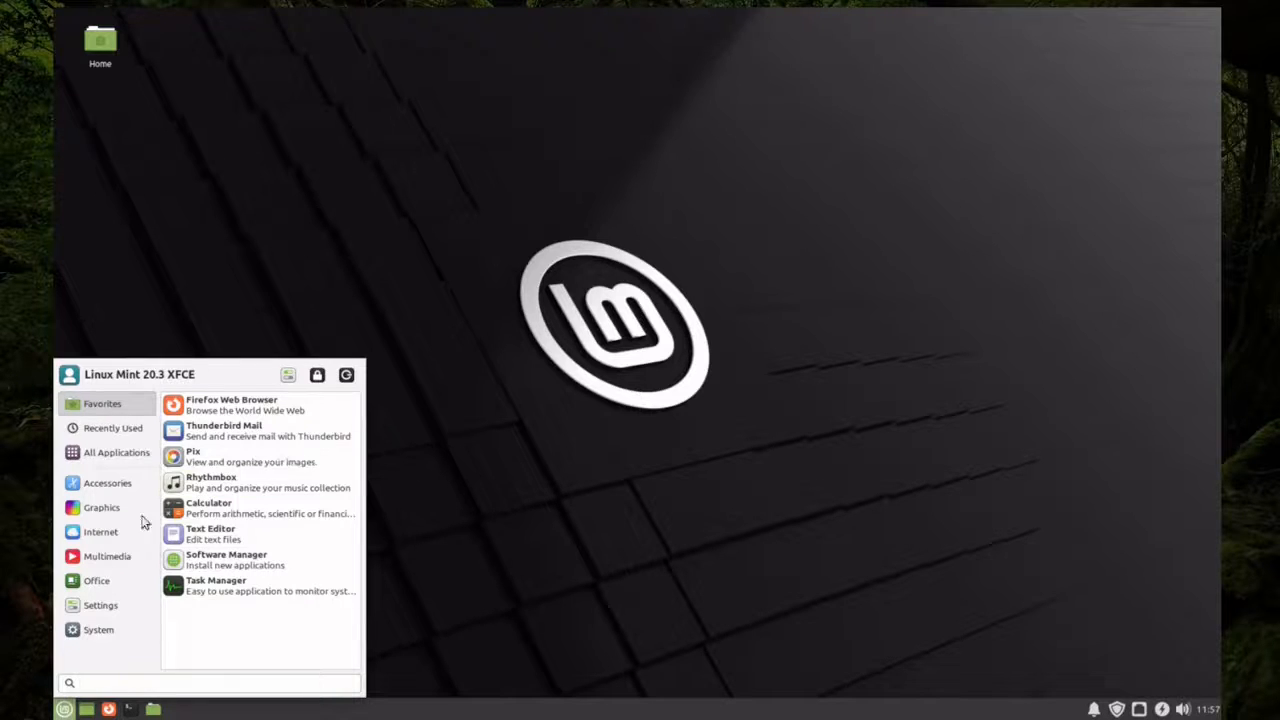
{"action": "left_click", "coordinate": [112, 556]}
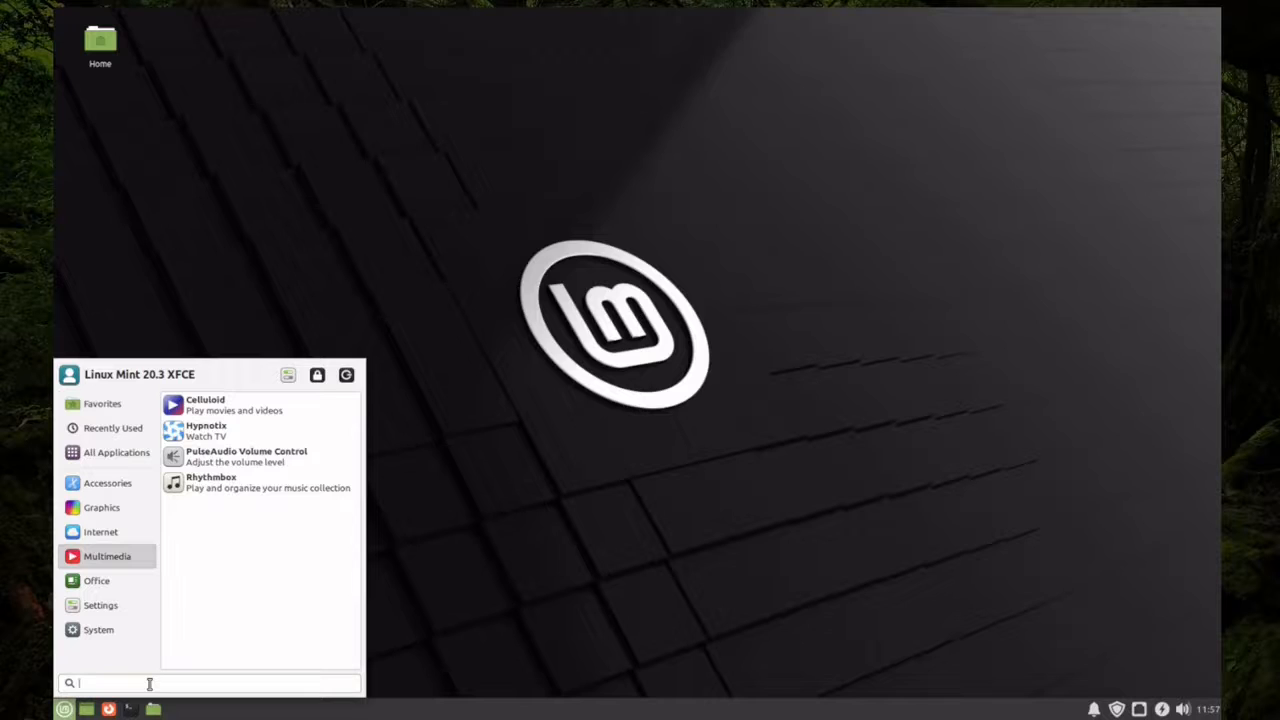
{"action": "type", "text": "imager"}
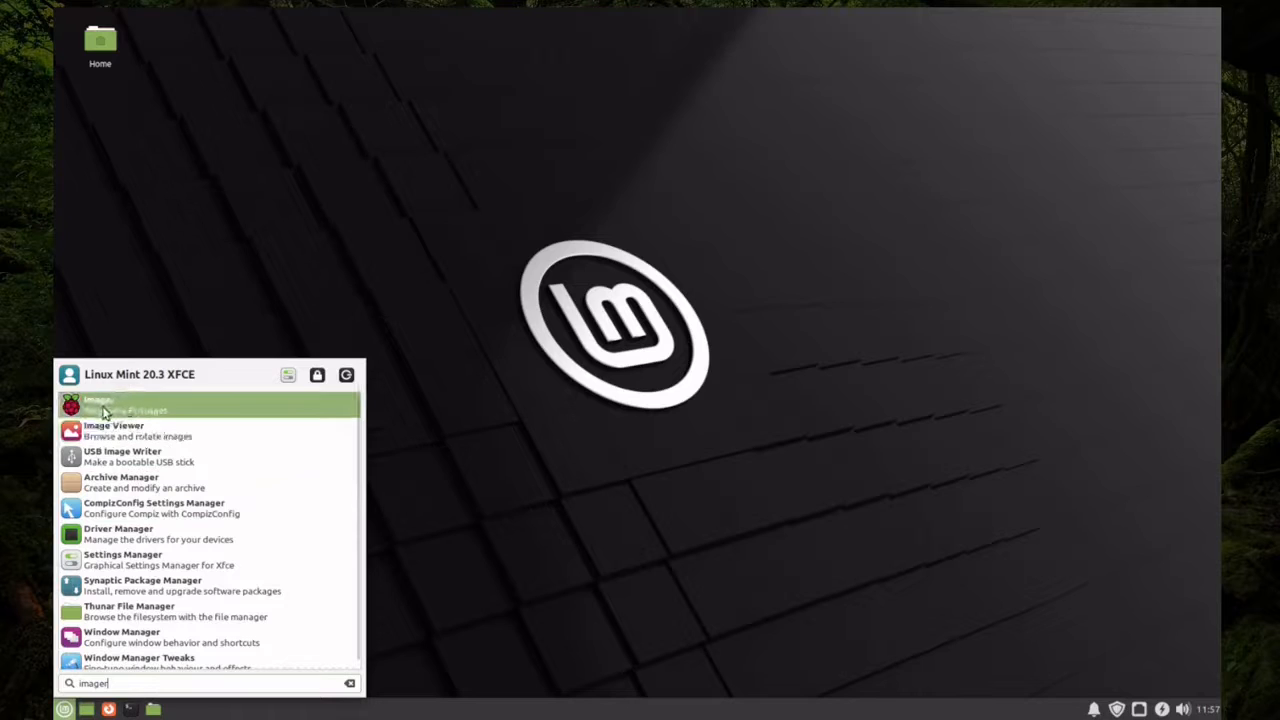
{"action": "left_click", "coordinate": [138, 413]}
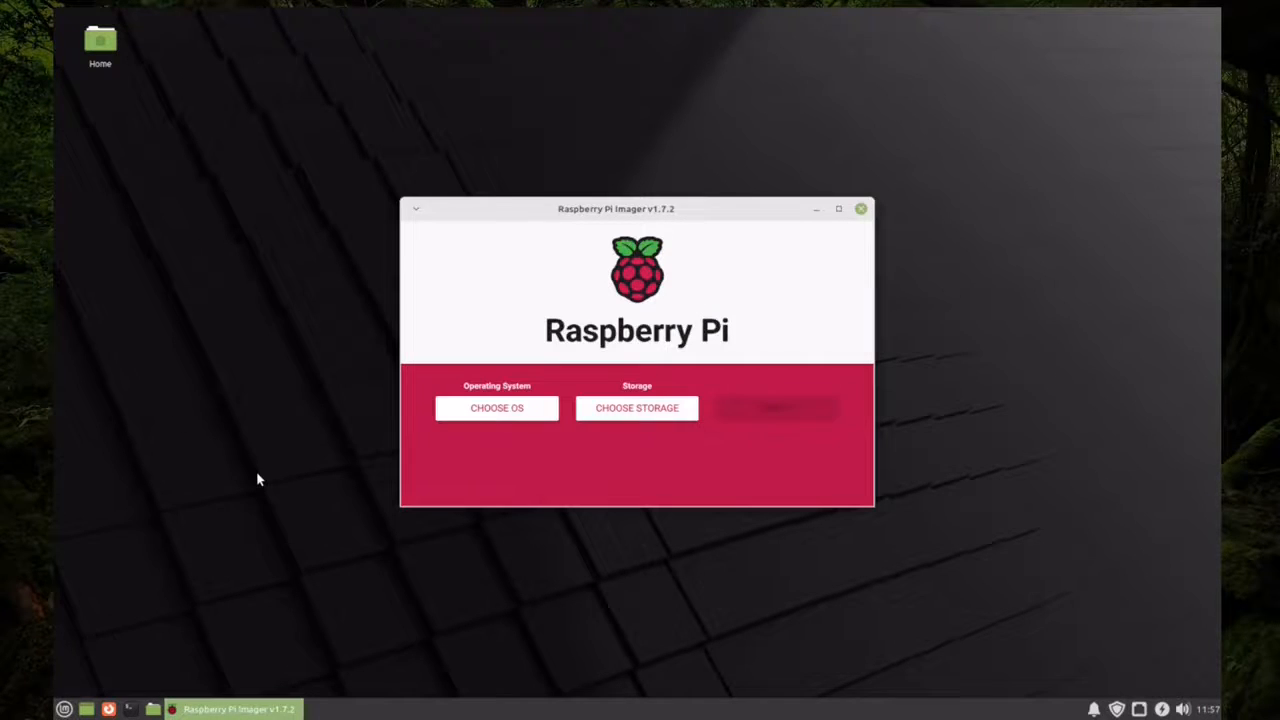
Choose Raspberry Pi OS (32-bit) as the operating system and the 15.9 GB USB-DISK TS-RDF5A Transcend as the storage
{"action": "left_click", "coordinate": [507, 408]}
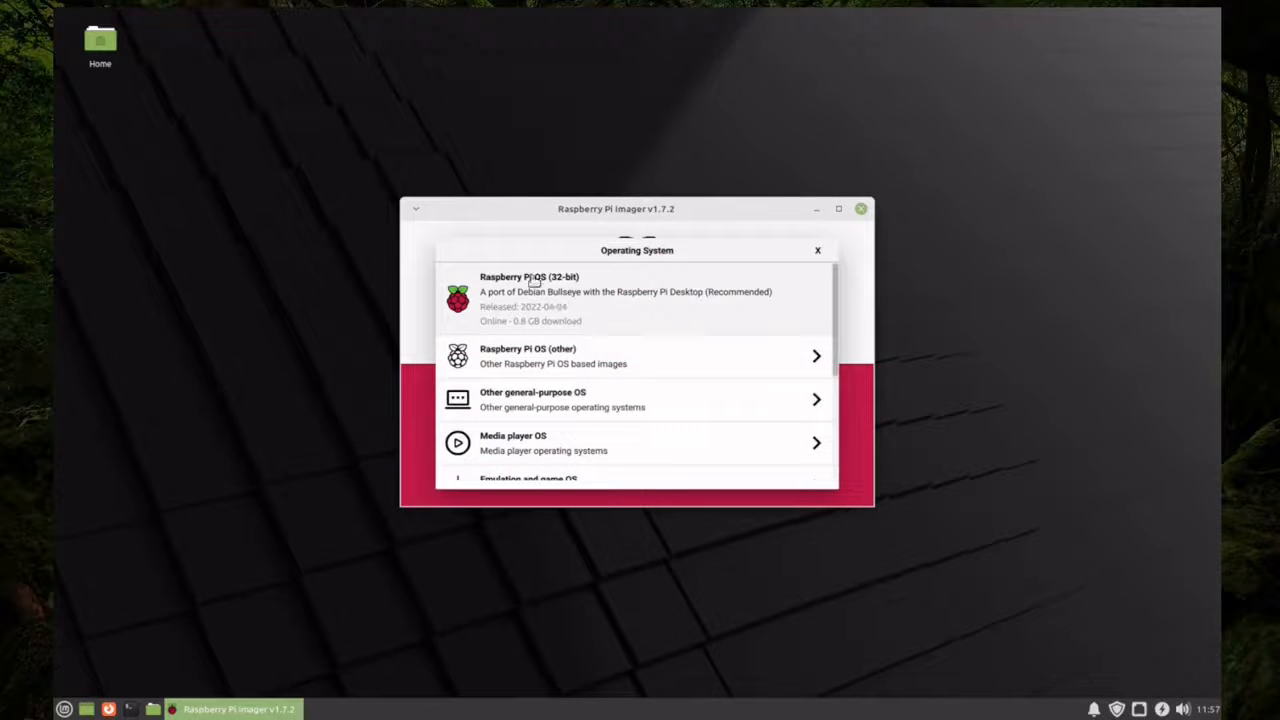
{"action": "left_click", "coordinate": [581, 298]}
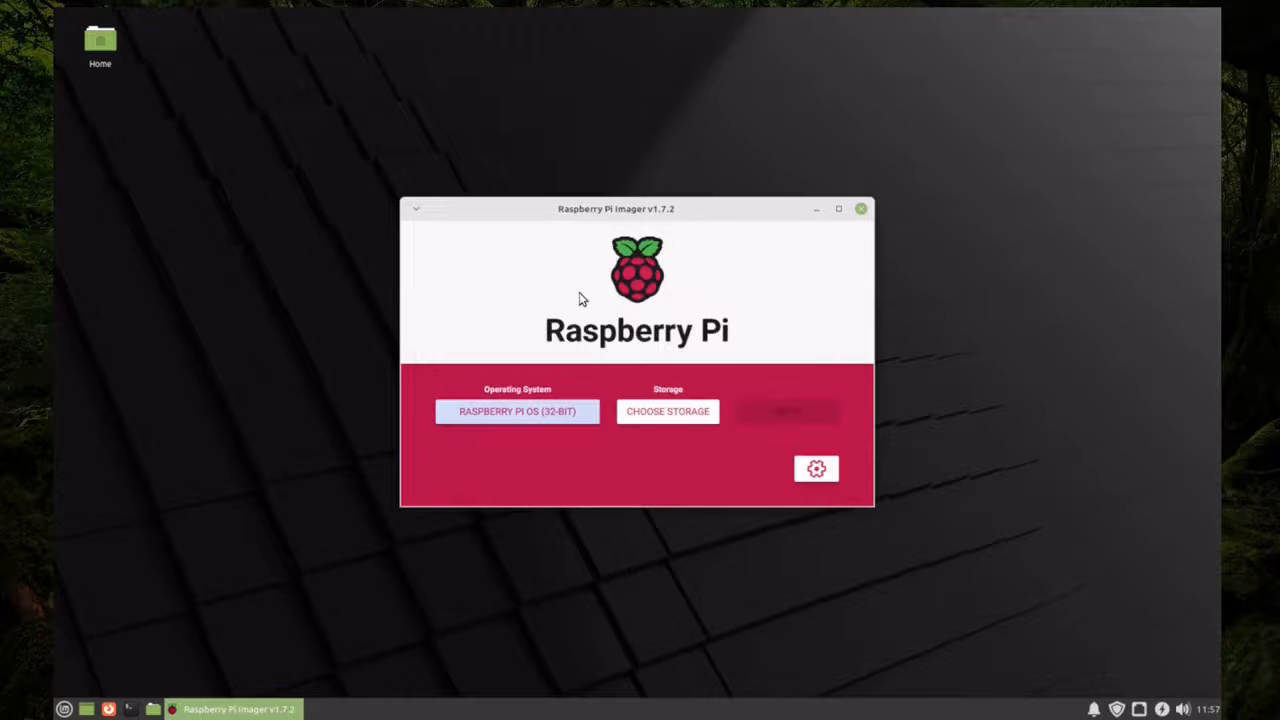
{"action": "left_click", "coordinate": [673, 414]}
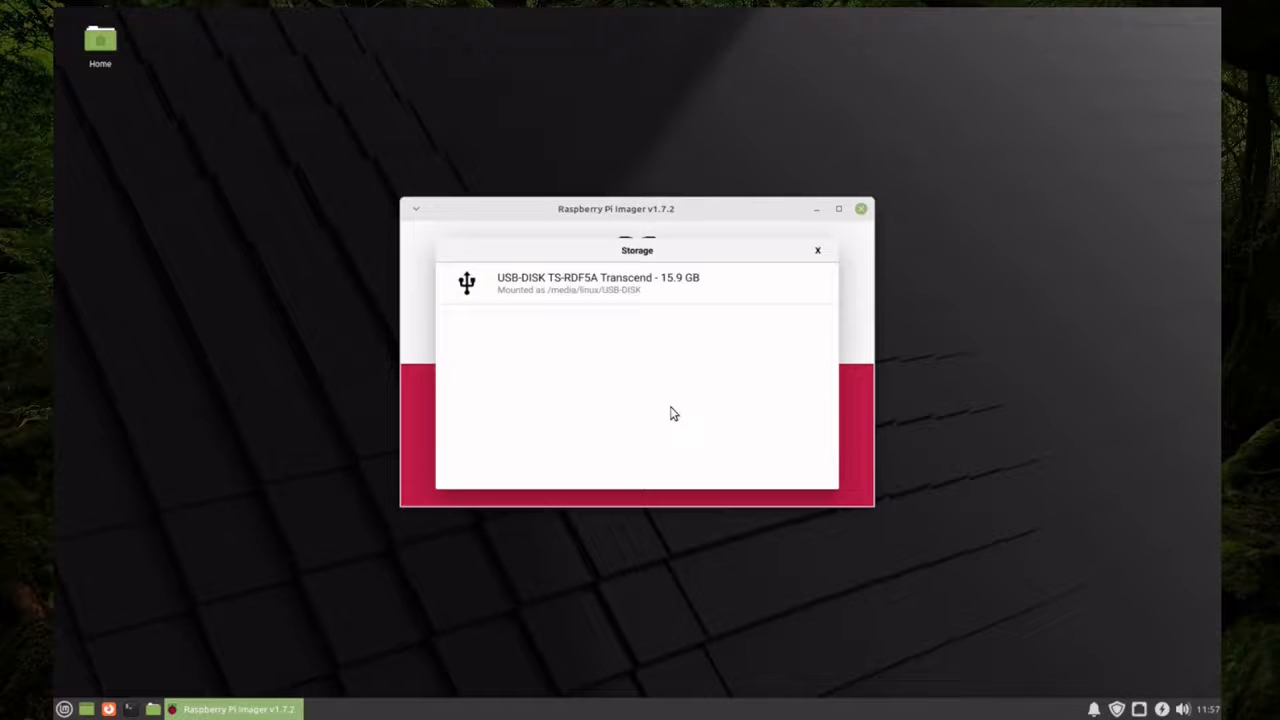
{"action": "left_click", "coordinate": [561, 295]}
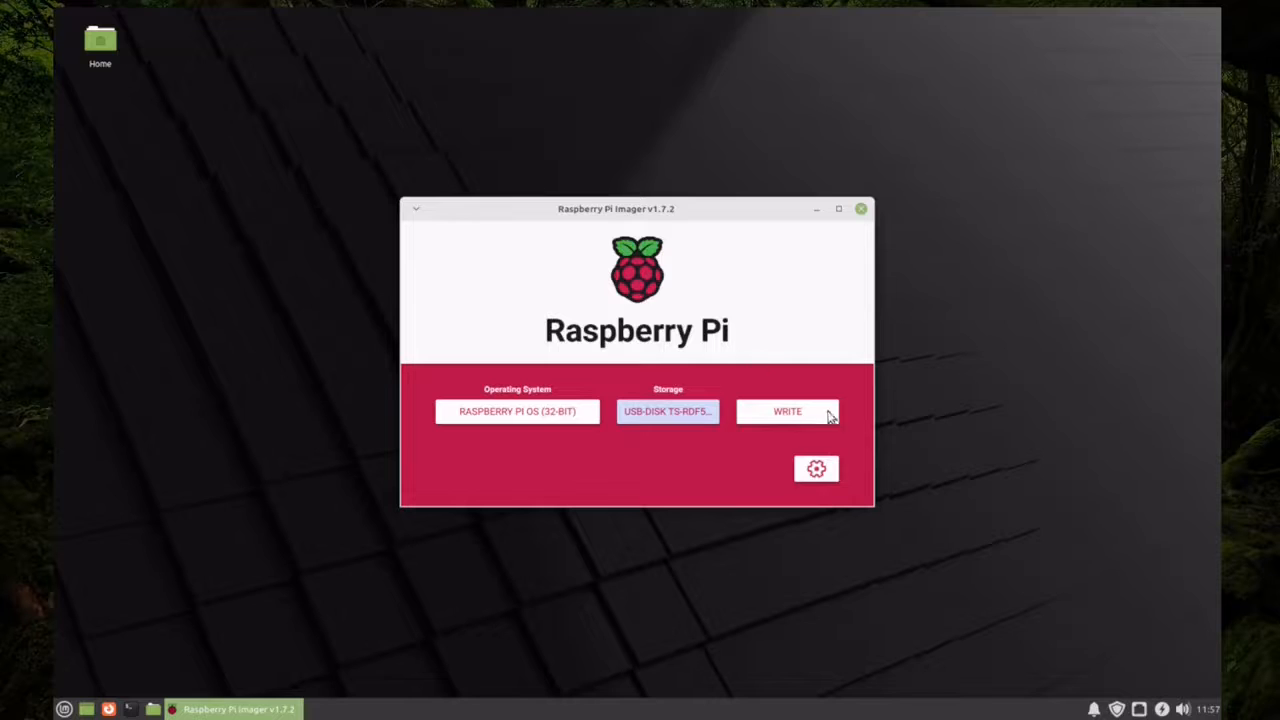
Write the image to the USB disk, accepting the erasure of its existing data and authenticating with the account password
{"action": "left_click", "coordinate": [783, 420]}
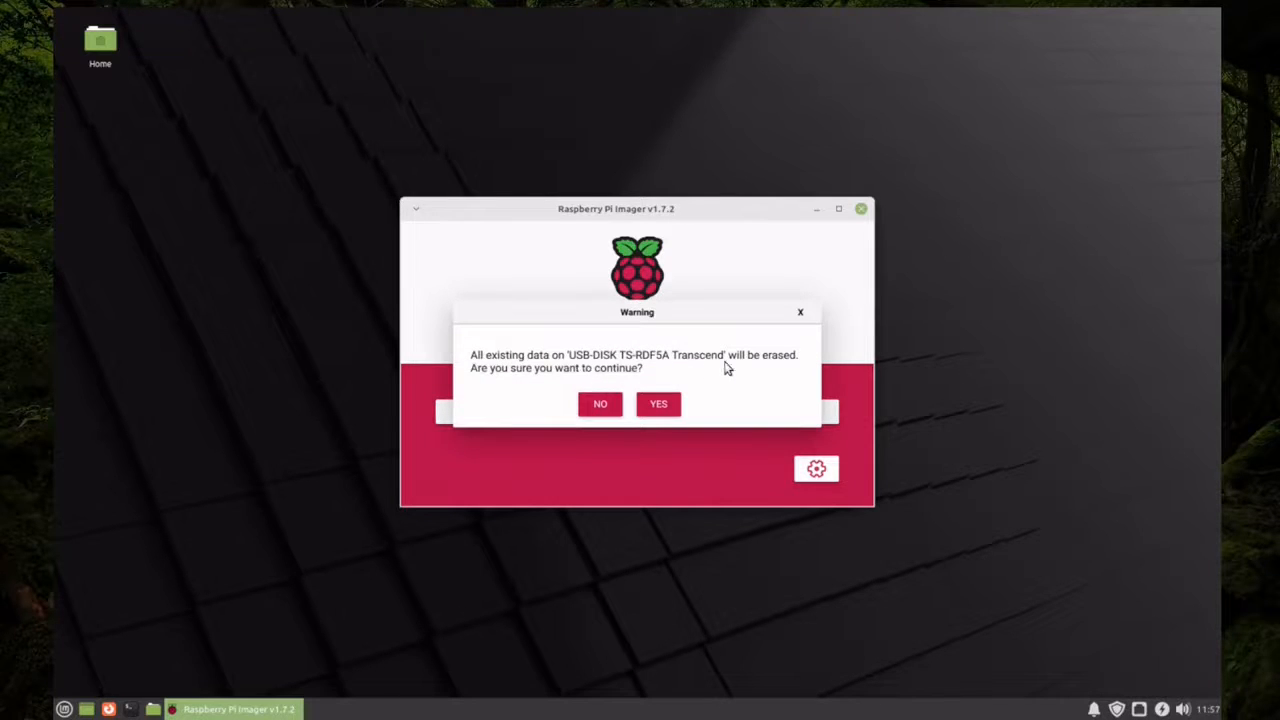
{"action": "left_click", "coordinate": [657, 405]}
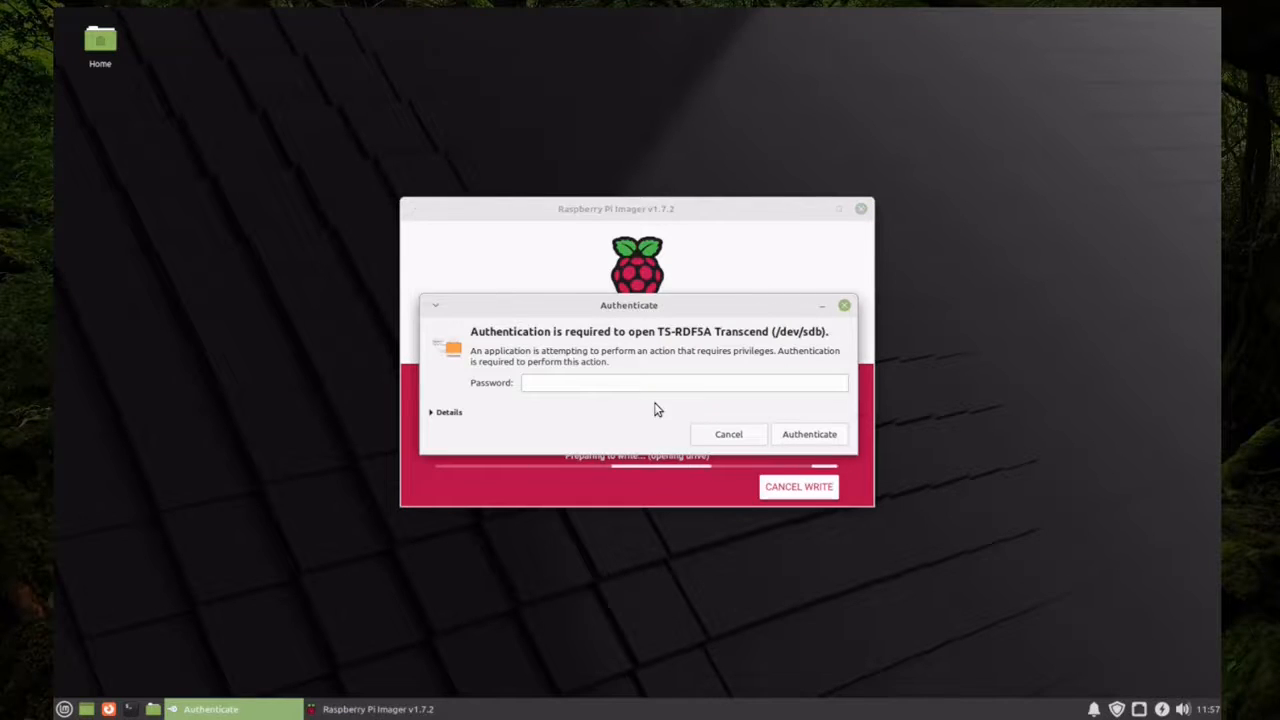
{"action": "type", "text": "•••••••••"}
{"action": "key", "text": "Return"}
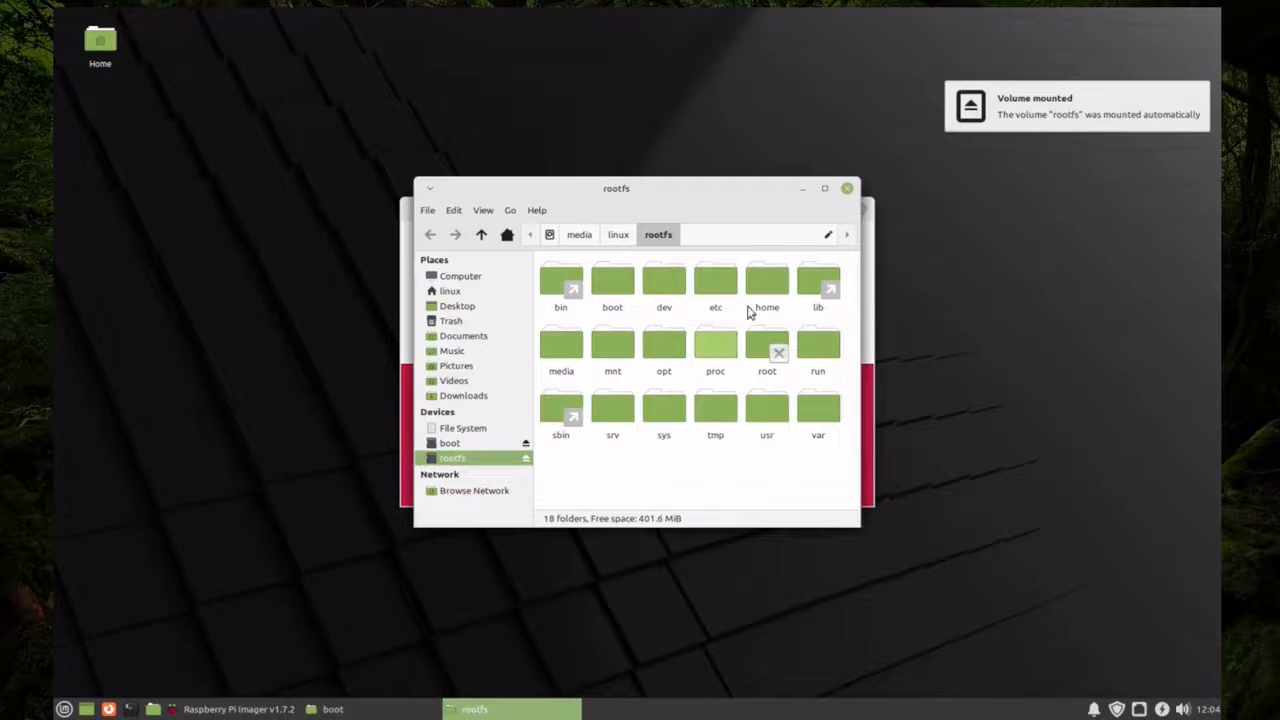
Close the rootfs and boot file manager windows, dismiss the write completion message and close Raspberry Pi Imager
{"action": "left_click", "coordinate": [847, 190]}
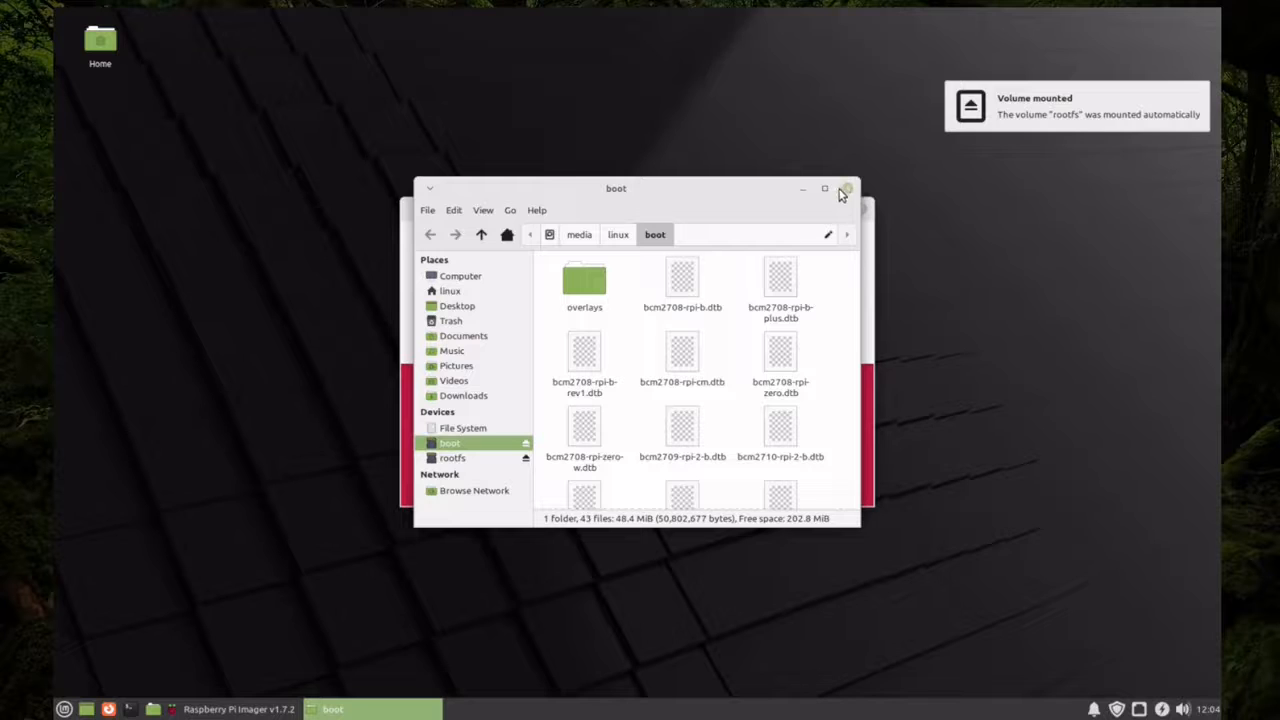
{"action": "left_click", "coordinate": [847, 190]}
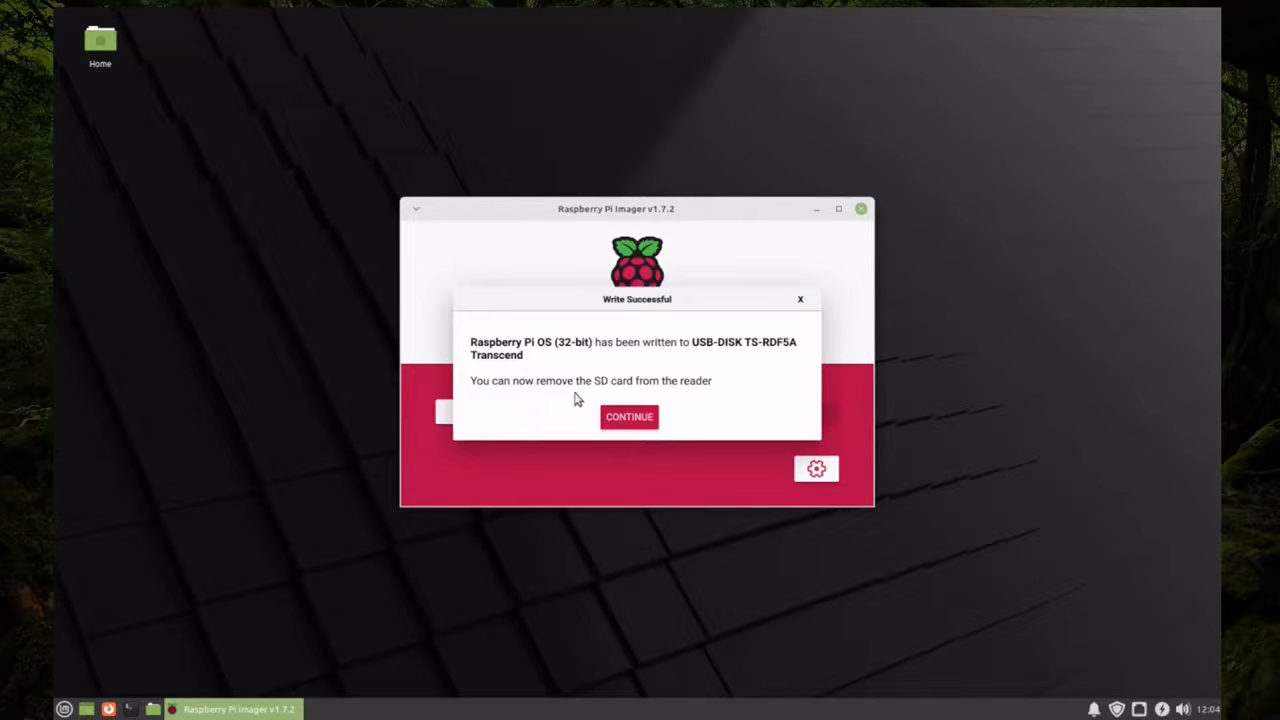
{"action": "left_click", "coordinate": [632, 418]}
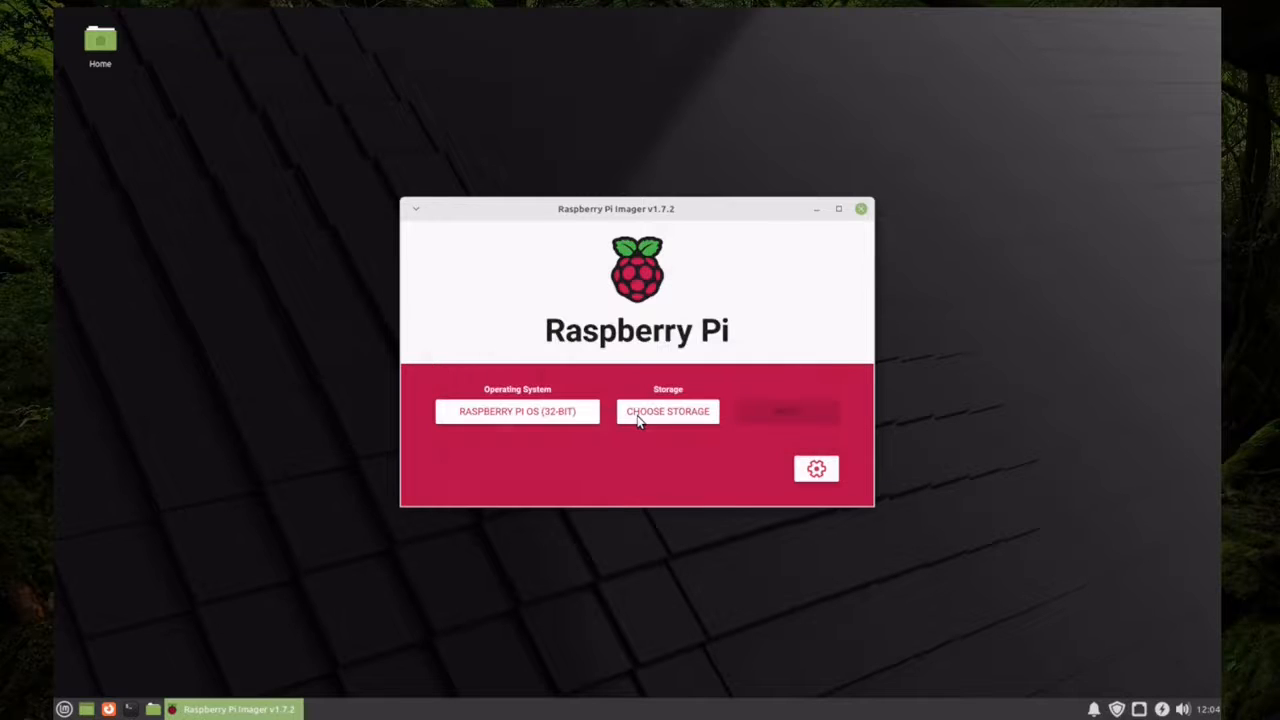
{"action": "left_click", "coordinate": [861, 210]}
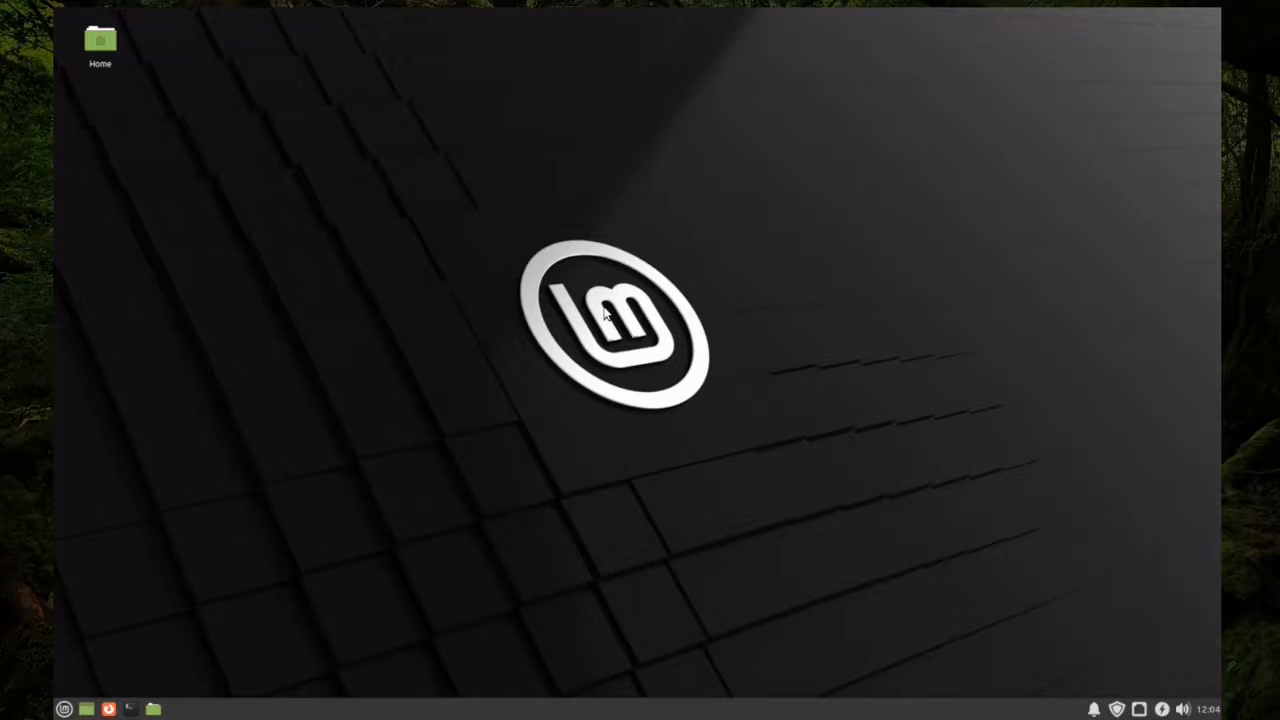
{"action": "mouse_move", "coordinate": [1208, 709]}
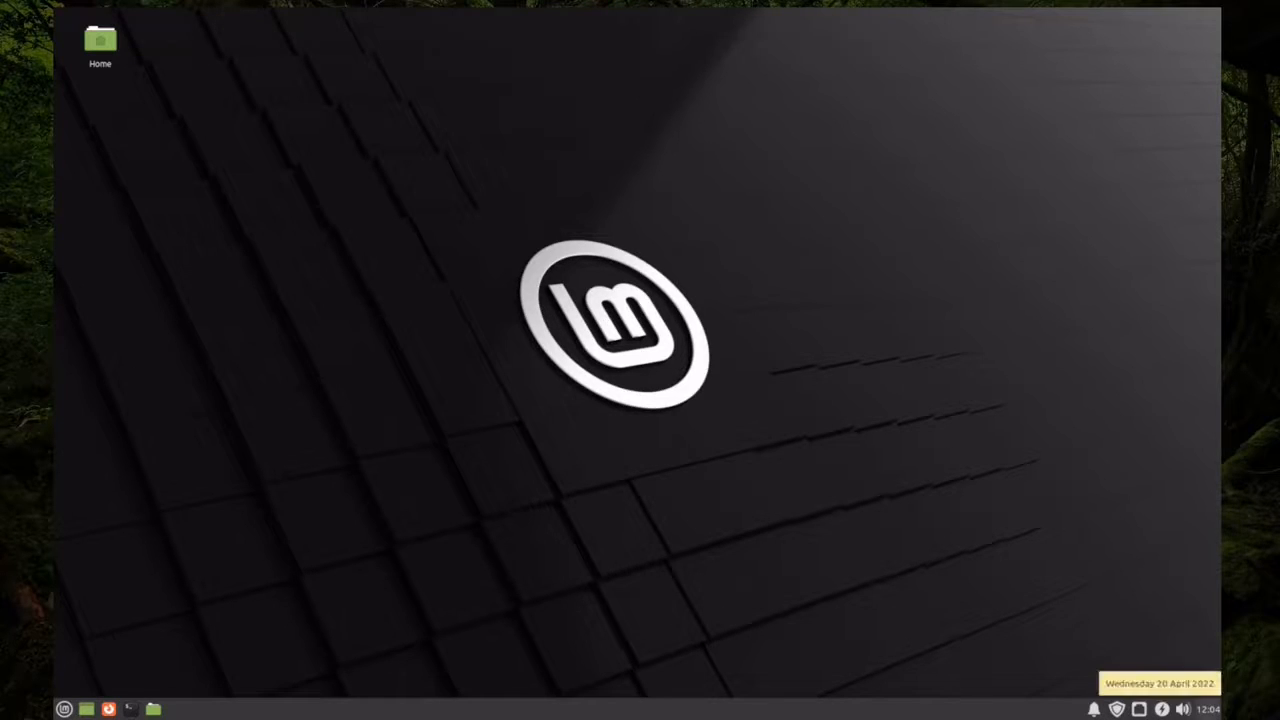